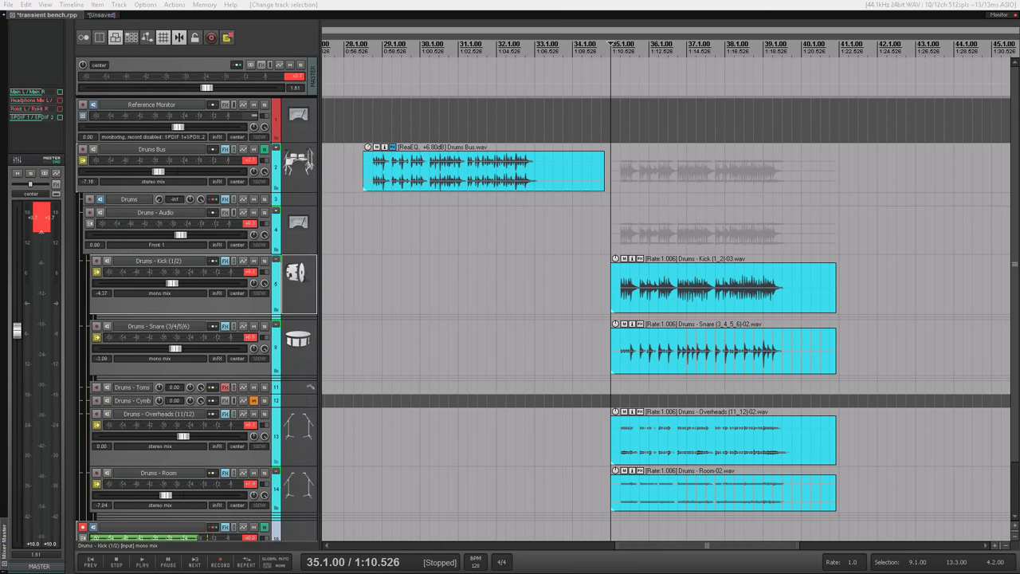
- Move the Transgressor window clear of the drum items and play the full drum mix from bar 35
left_click_drag(976, 59, 522, 121)
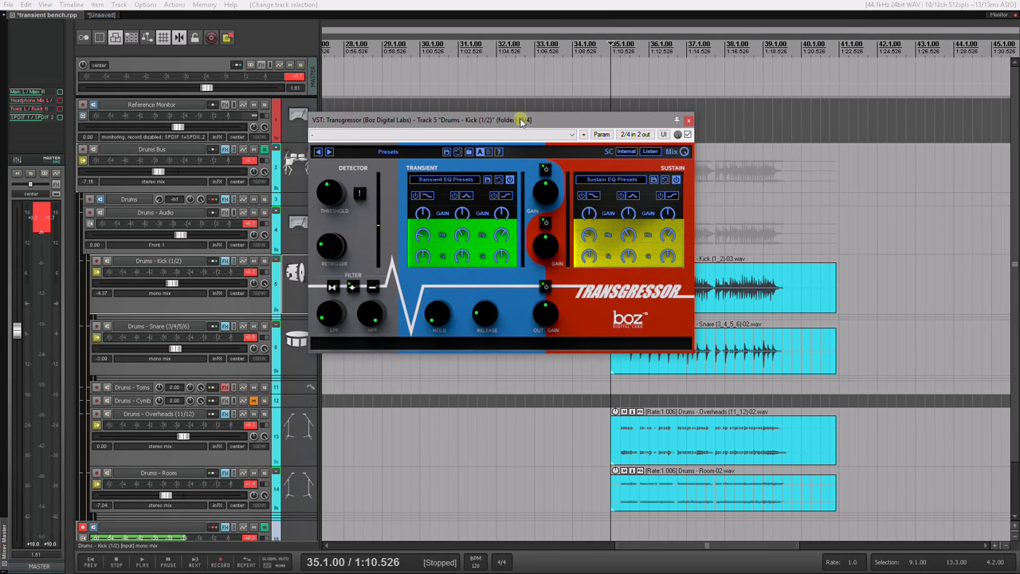
left_click_drag(521, 119, 435, 108)
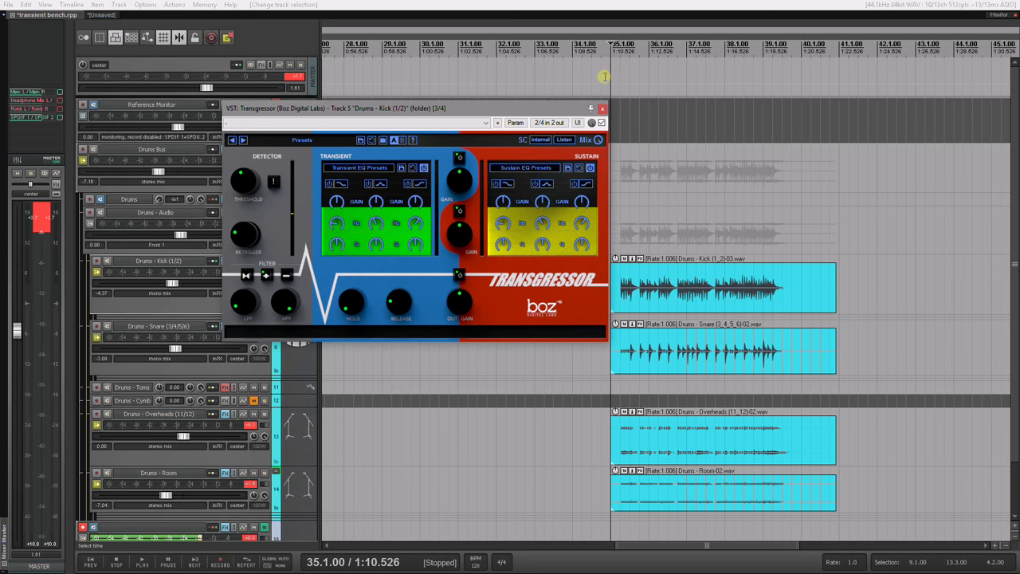
key("space")
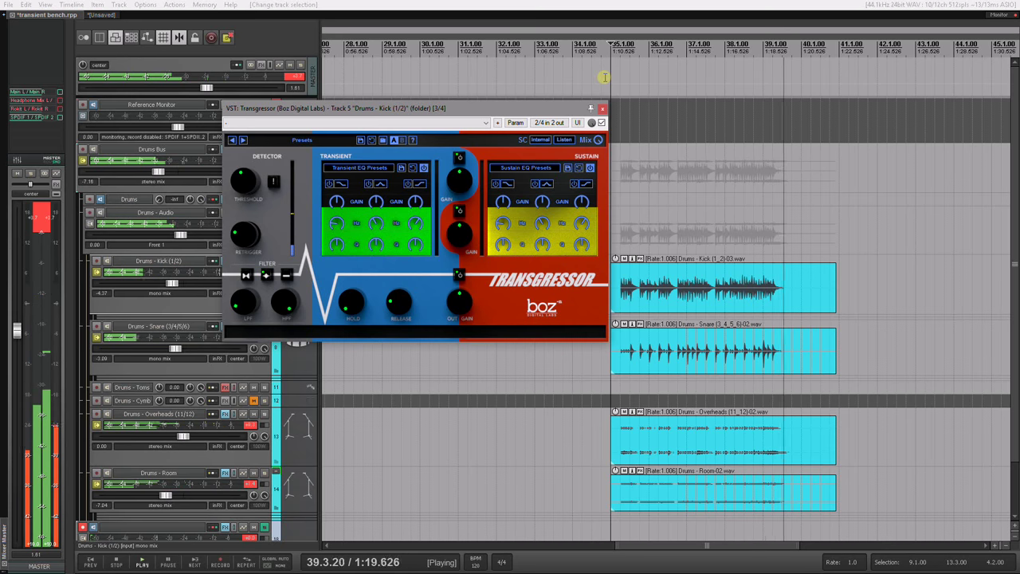
key("space")
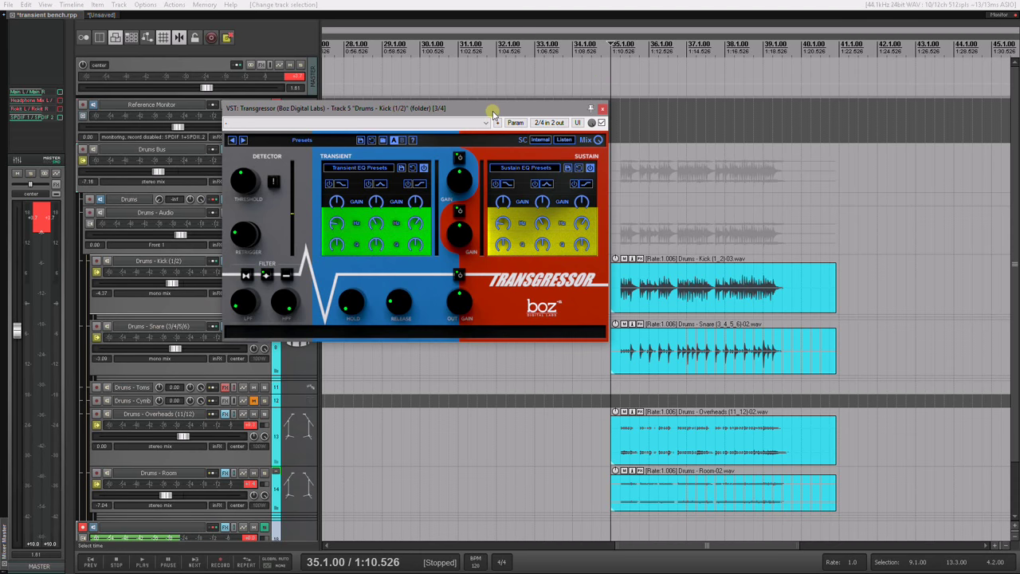
- Reset all Transgressor settings to their default values and solo the Drums - Kick (1/2) track
left_click_drag(417, 109, 434, 72)
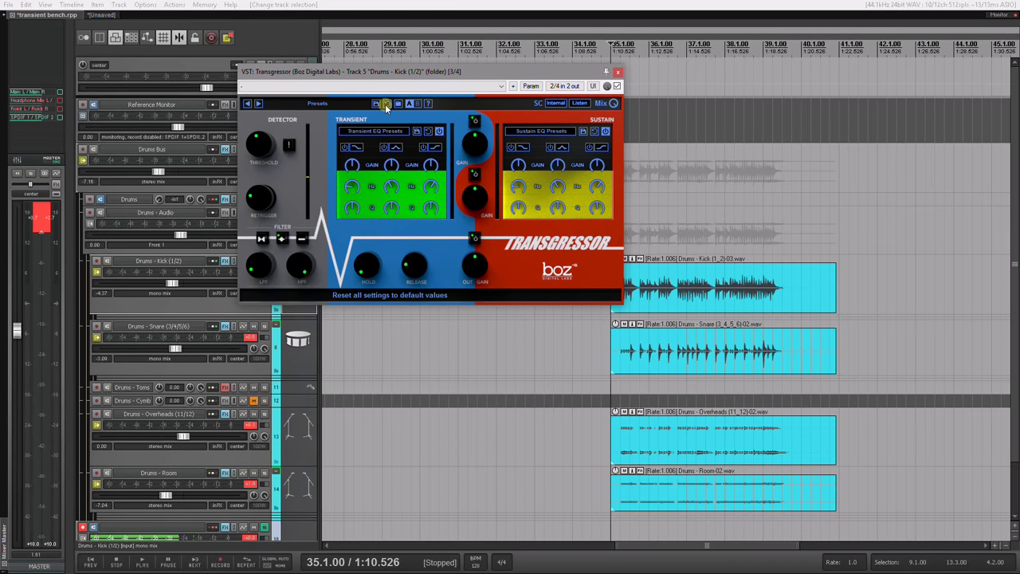
left_click(385, 103)
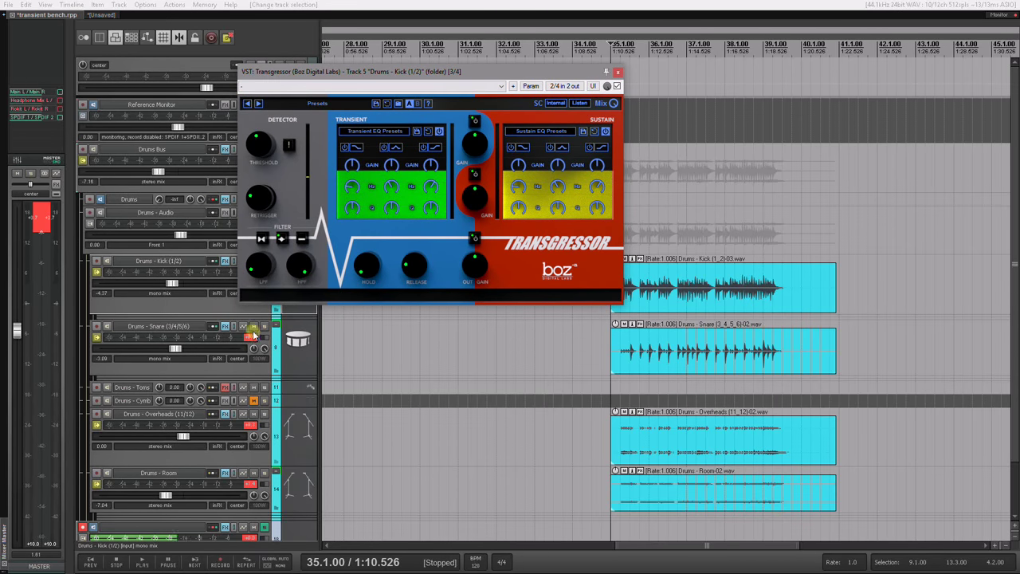
left_click_drag(372, 76, 454, 61)
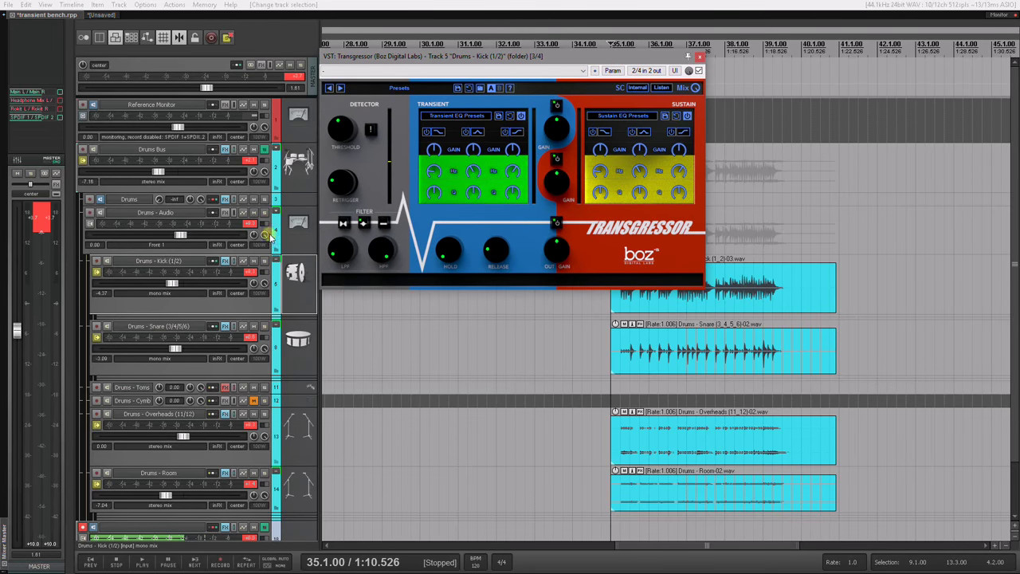
left_click(264, 261)
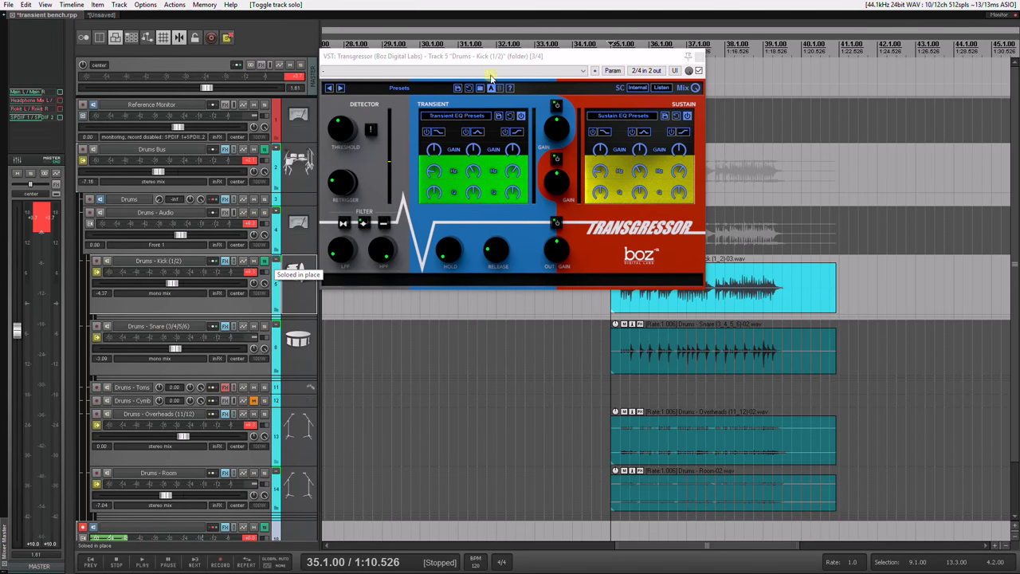
- Move the plugin window off the kick item and play the soloed kick track from bar 35
left_click_drag(512, 55, 402, 149)
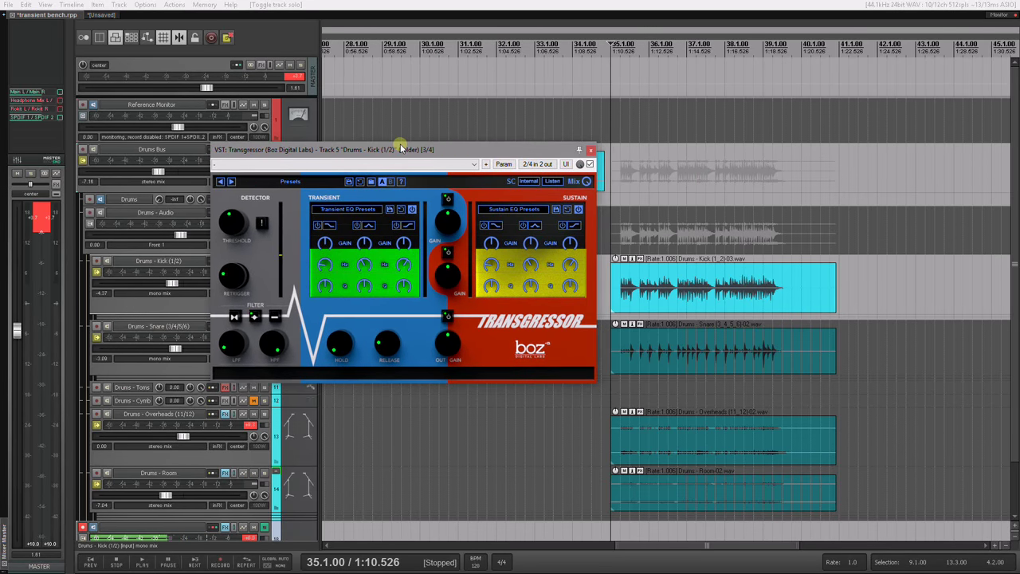
key("space")
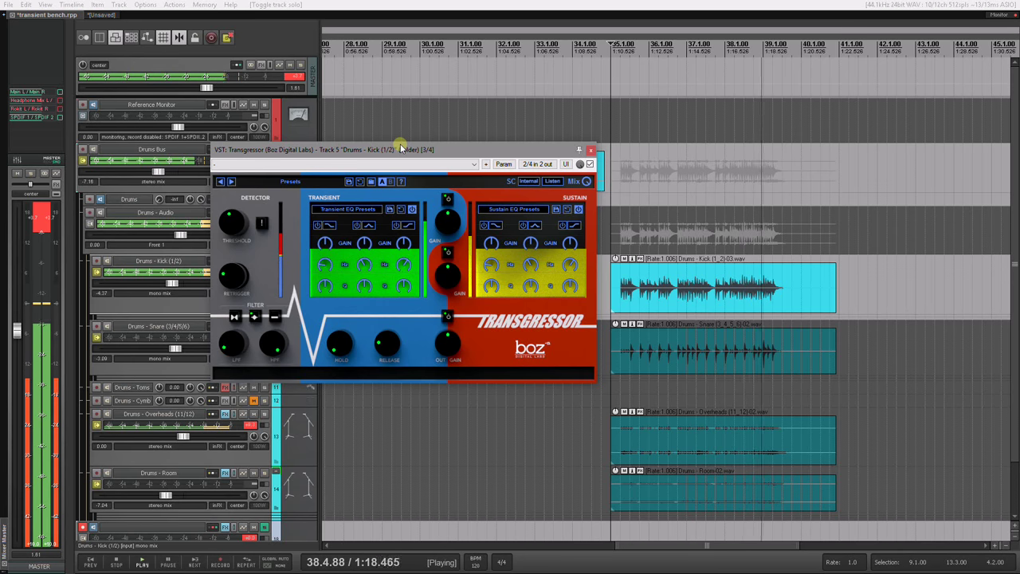
key("space")
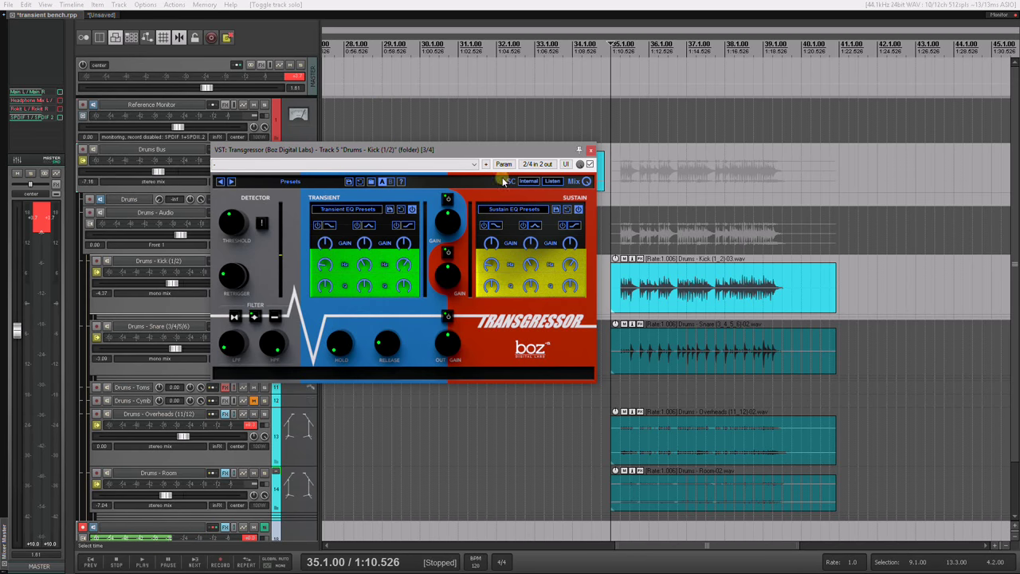
- Disable Transgressor's Sustain section and play the kick to hear only its transient portion
left_click_drag(434, 154, 449, 120)
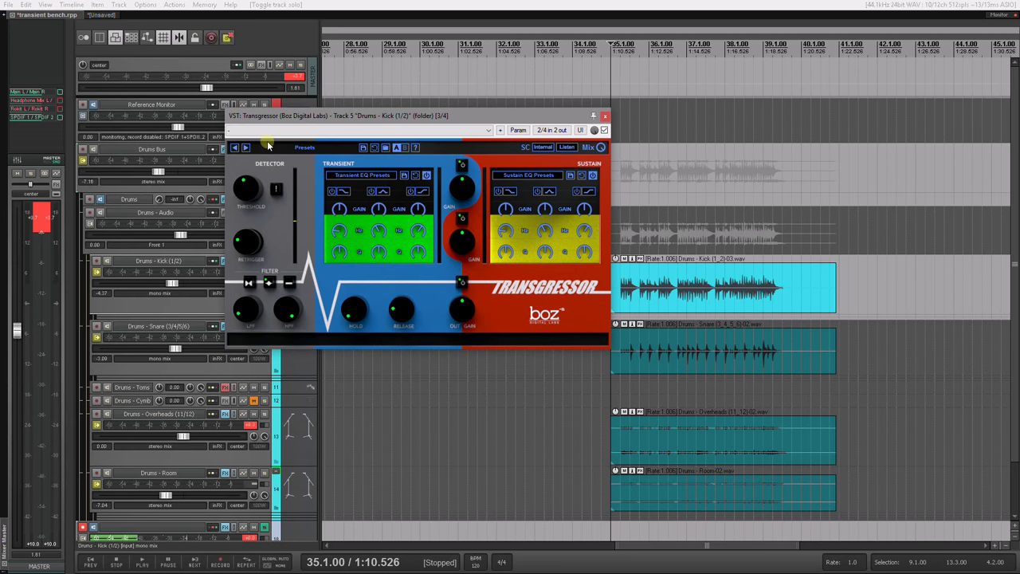
left_click(460, 216)
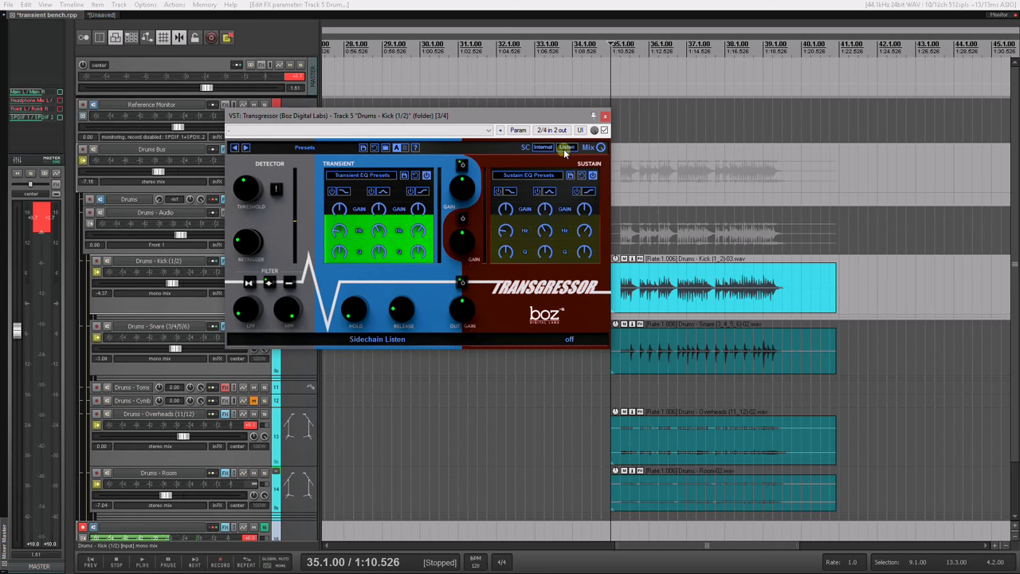
key("space")
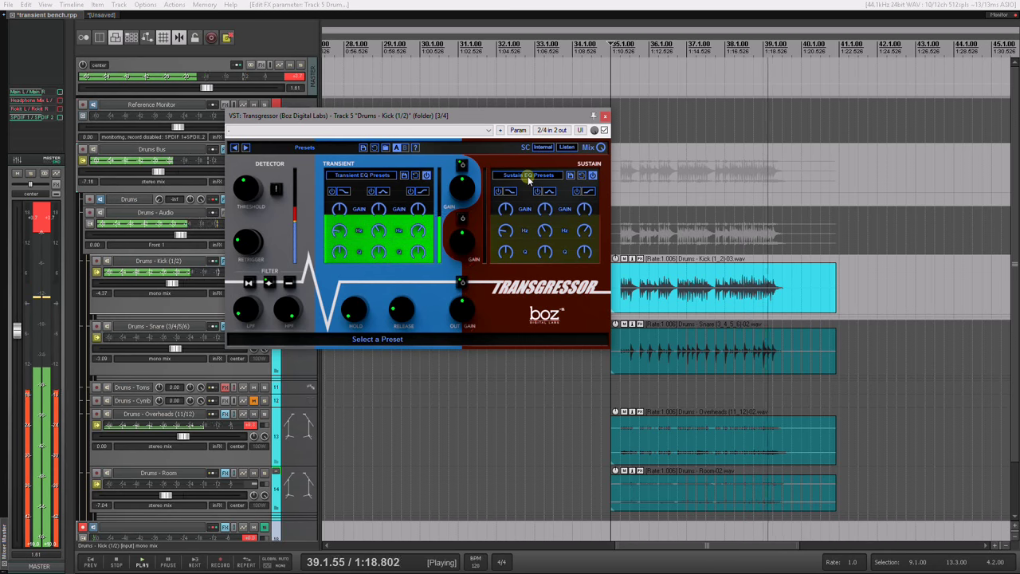
key("space")
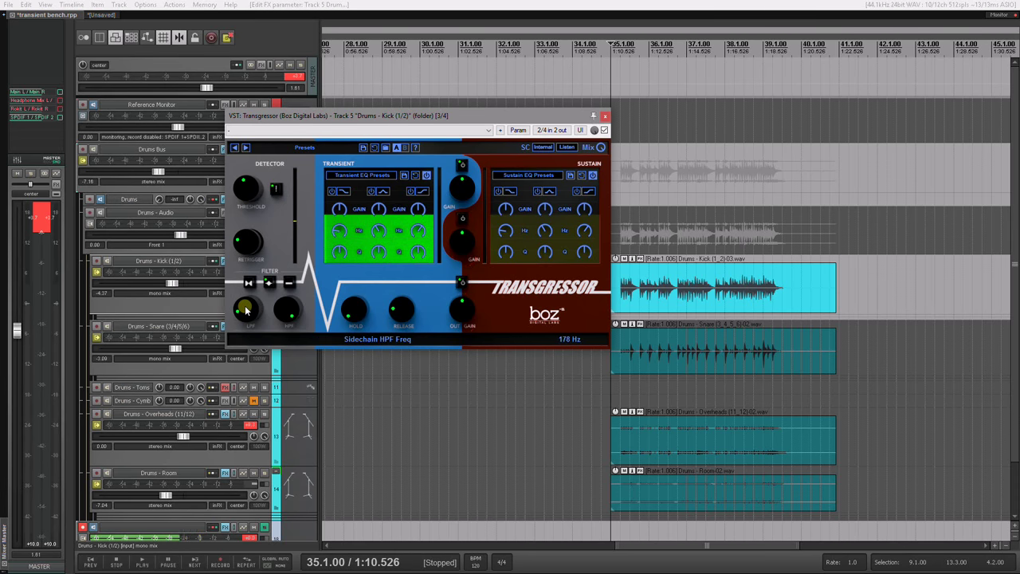
- With Sidechain Listen on, raise the detector threshold and set the sidechain HPF frequency to 375 Hz while playing the kick
left_click(566, 147)
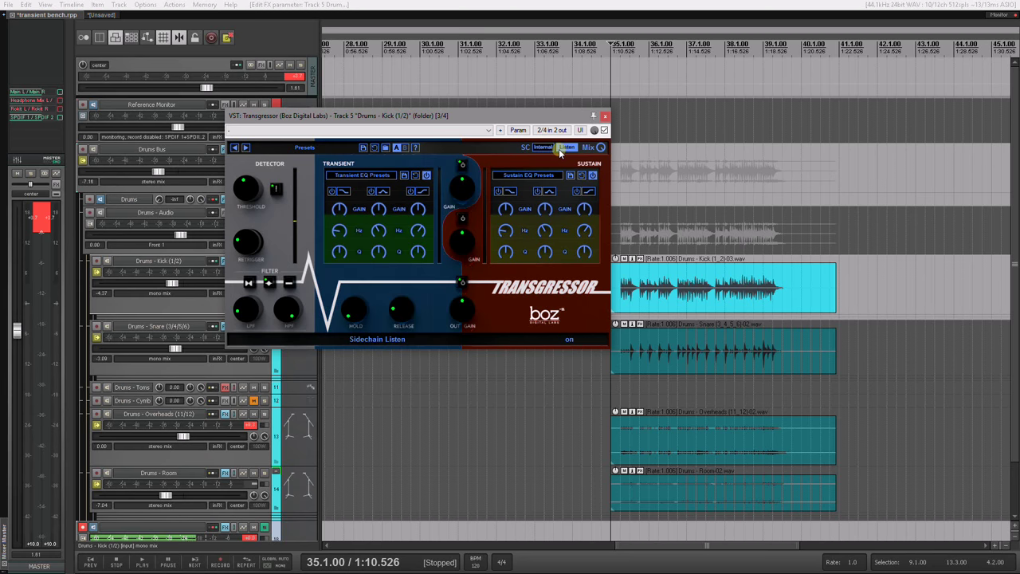
key("space")
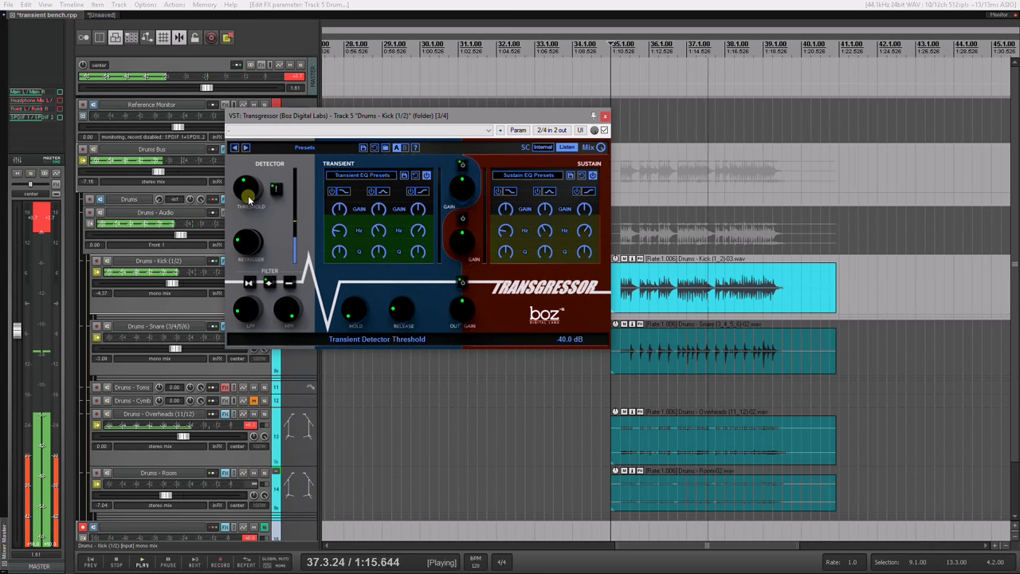
scroll(248, 195, "up", 3)
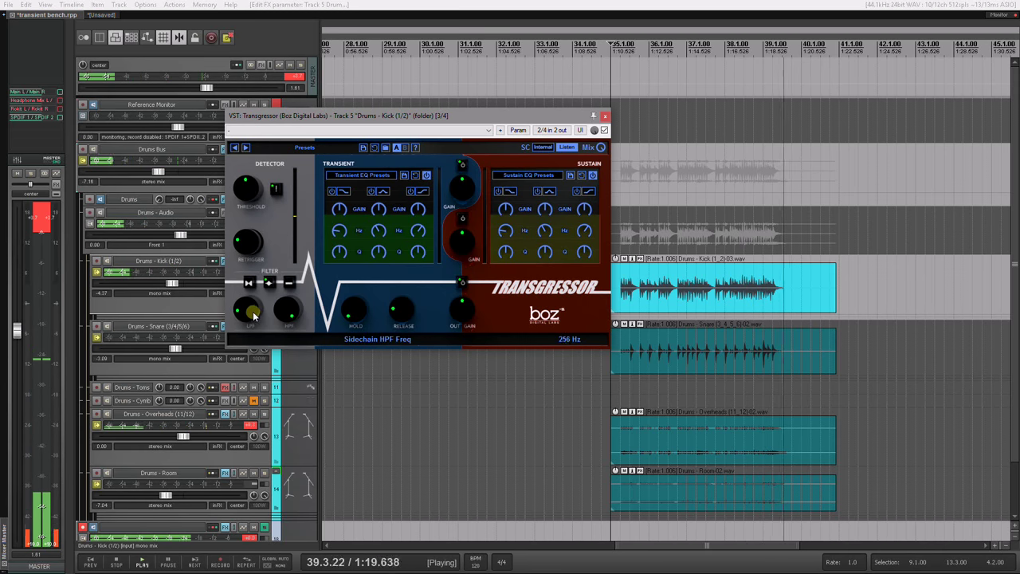
key("space")
key("space")
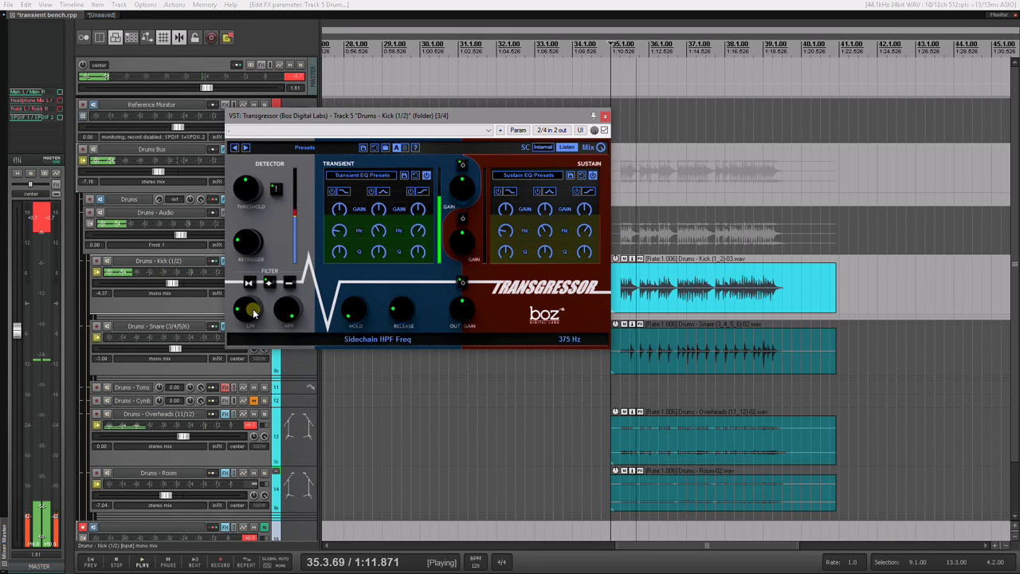
key("space")
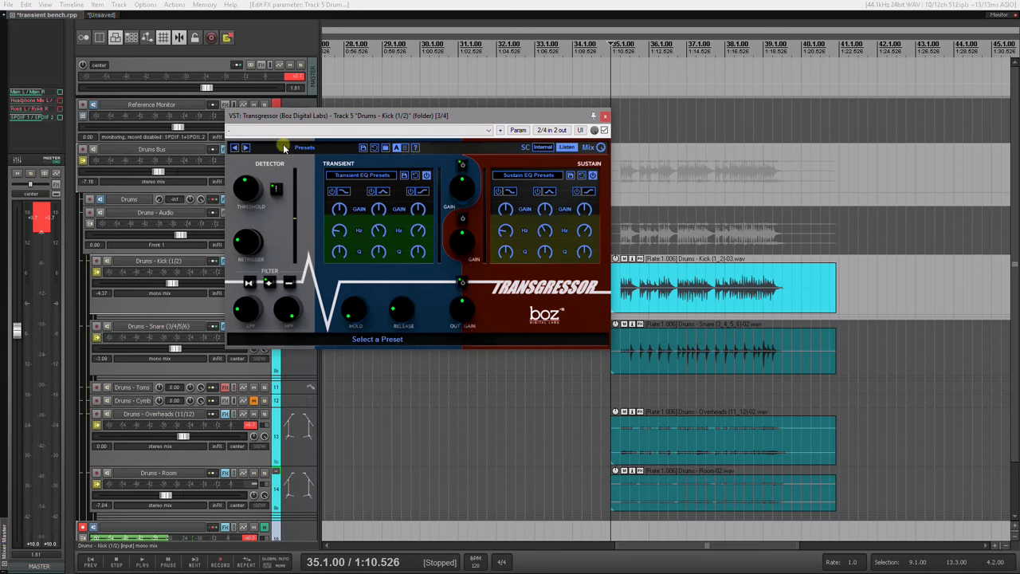
- Turn off Sidechain Listen and replay the kick with only the Transient section active
left_click(565, 148)
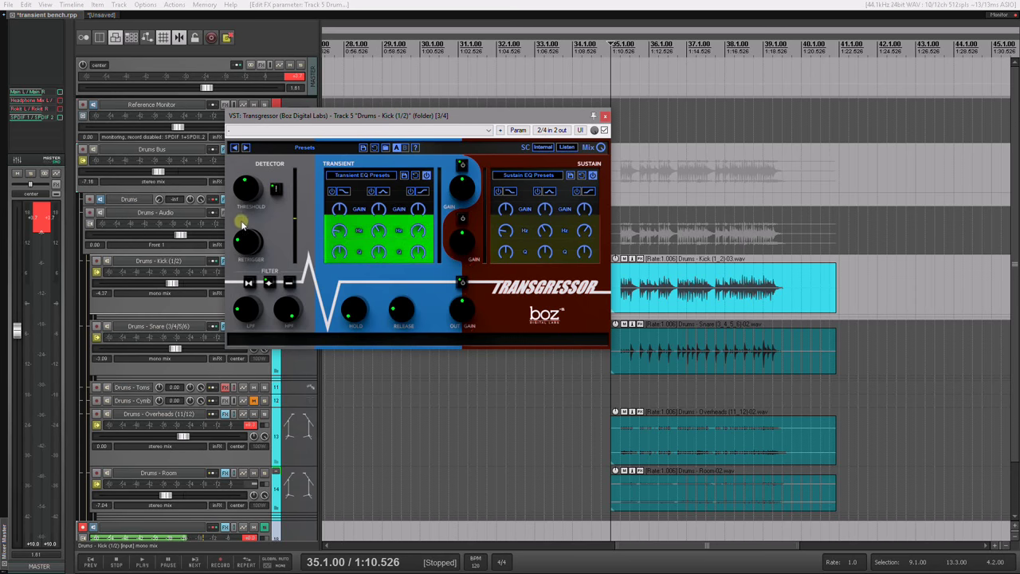
key("space")
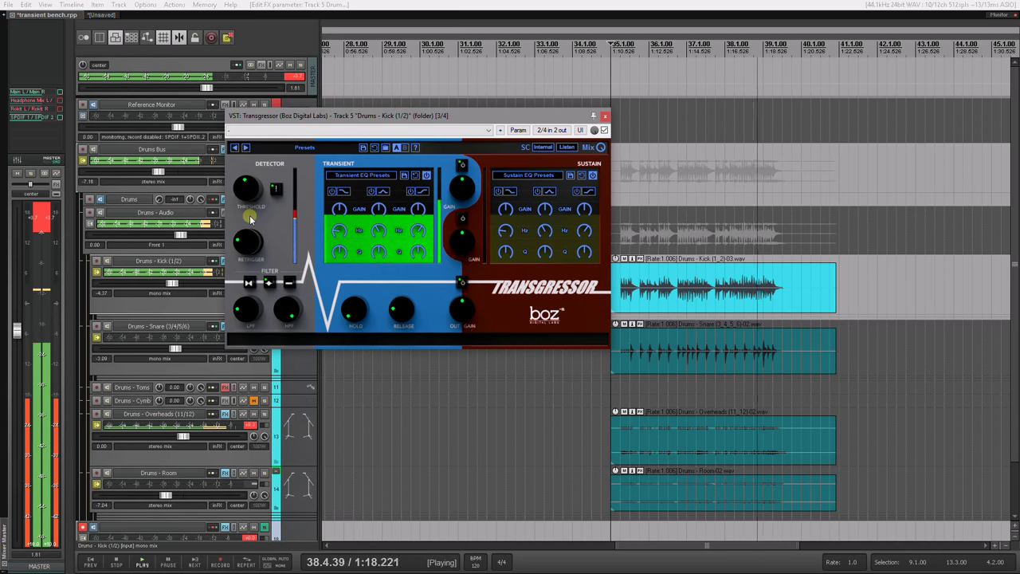
key("space")
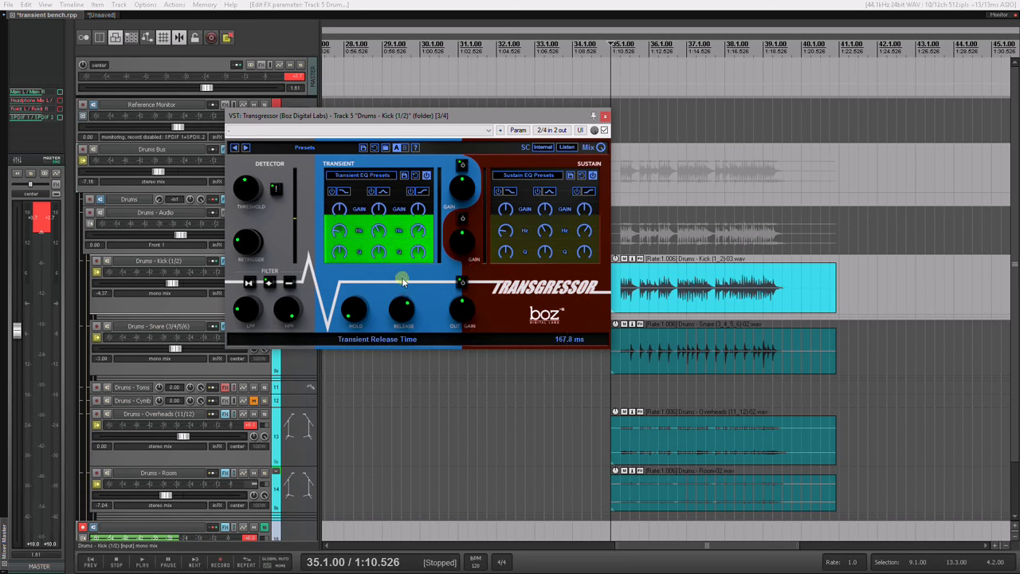
- Adjust the Transient Release time by ear while playing the kick's transient portion
left_click_drag(405, 306, 406, 311)
key("space")
mouse_move(405, 313)
left_mouse_down()
mouse_move(401, 280)
mouse_move(402, 323)
left_mouse_up()
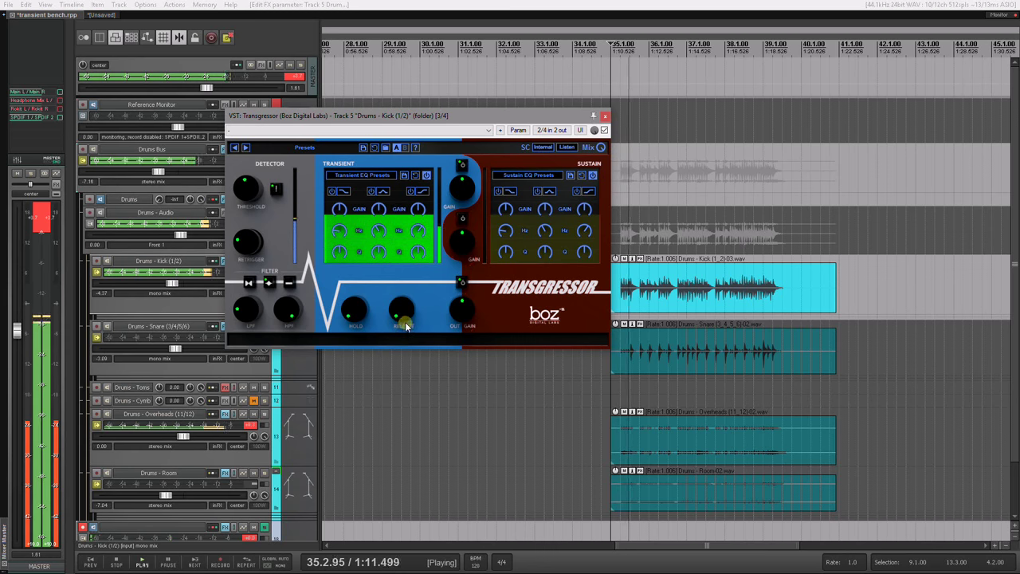
left_click_drag(405, 315, 399, 286)
key("space")
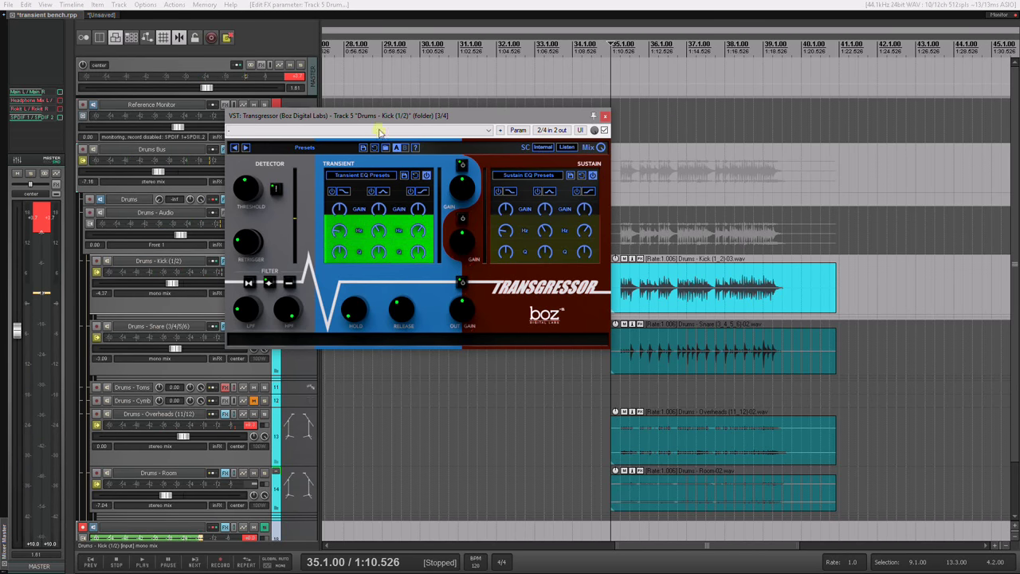
- Re-enable the Sustain section, cut its EQ's low band gain and set the low band frequency to about 285 Hz
left_click(460, 218)
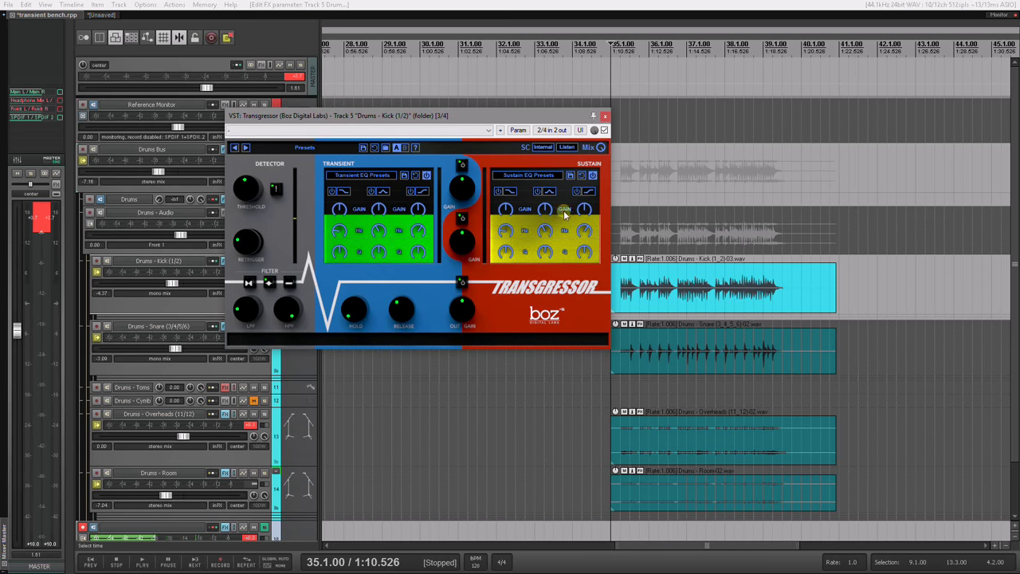
mouse_move(504, 214)
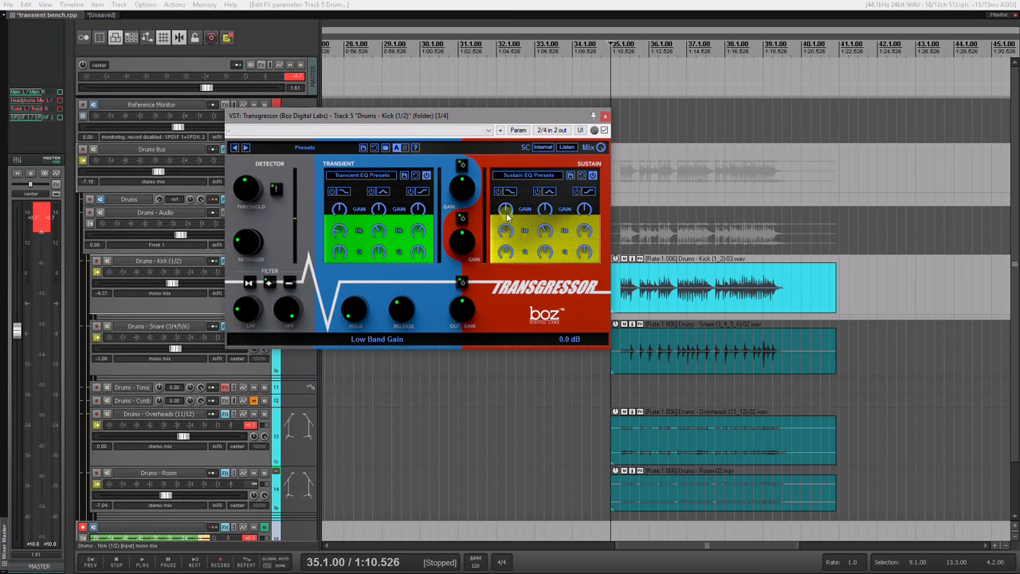
left_click_drag(506, 216, 503, 228)
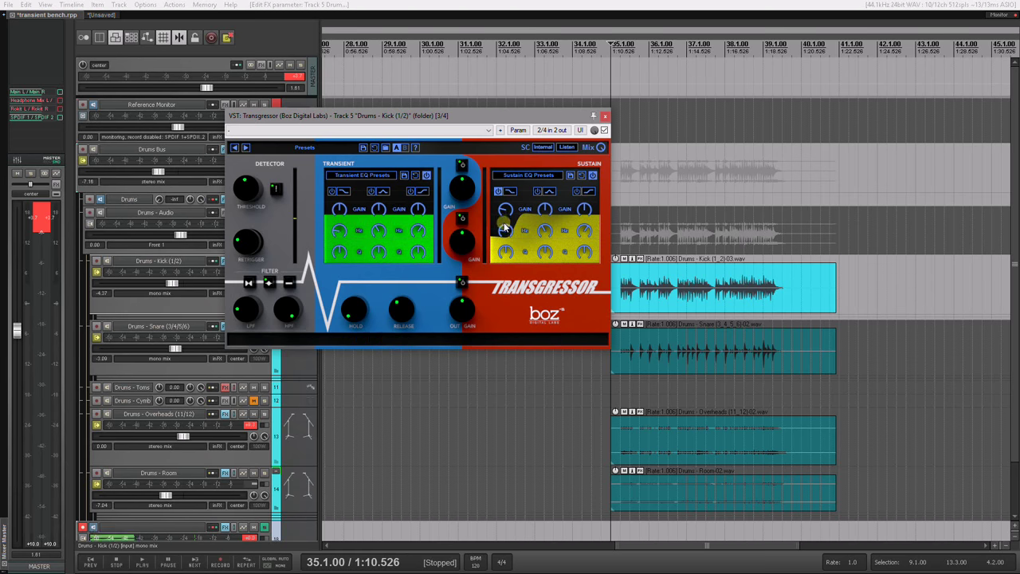
mouse_move(513, 265)
mouse_move(502, 210)
mouse_move(505, 232)
- Play the kick while switching Transgressor off and on to compare it with the unprocessed sound
key("space")
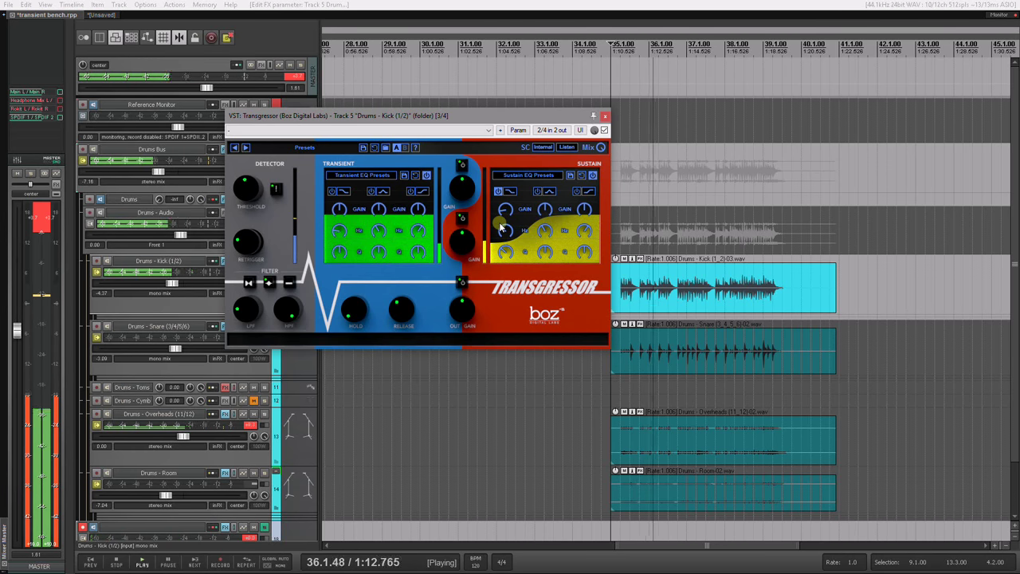
left_click(461, 283)
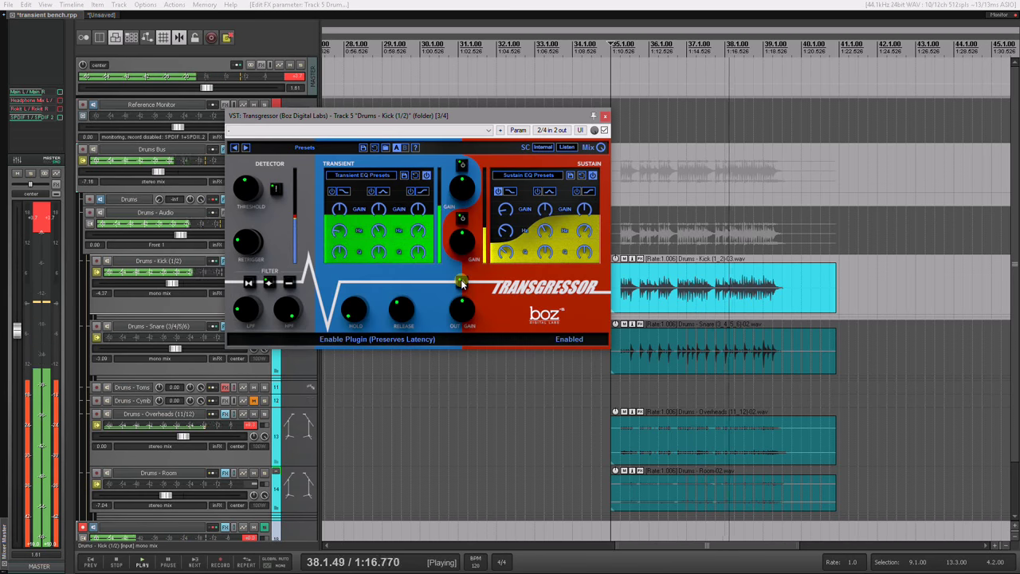
left_click(461, 282)
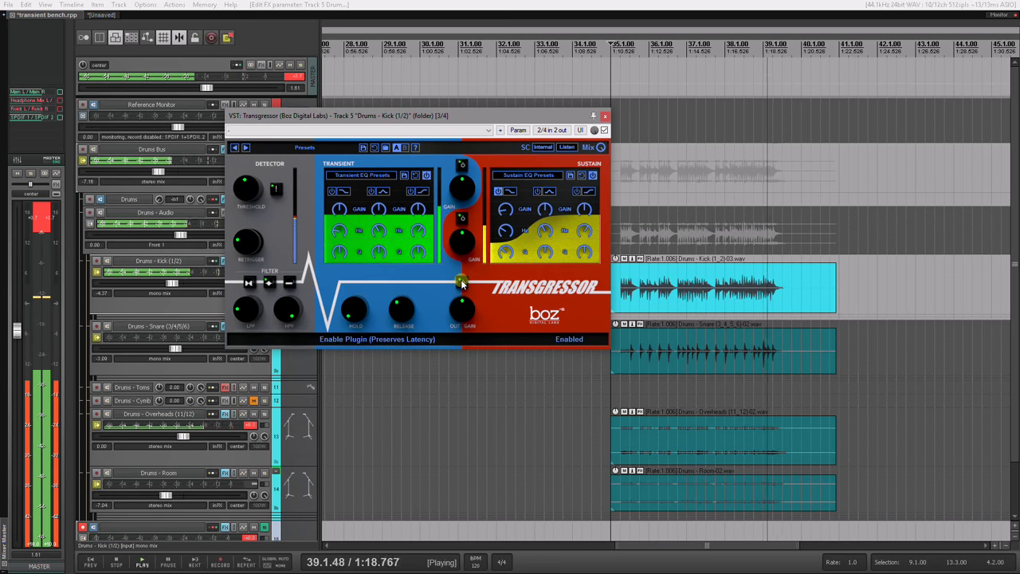
key("space")
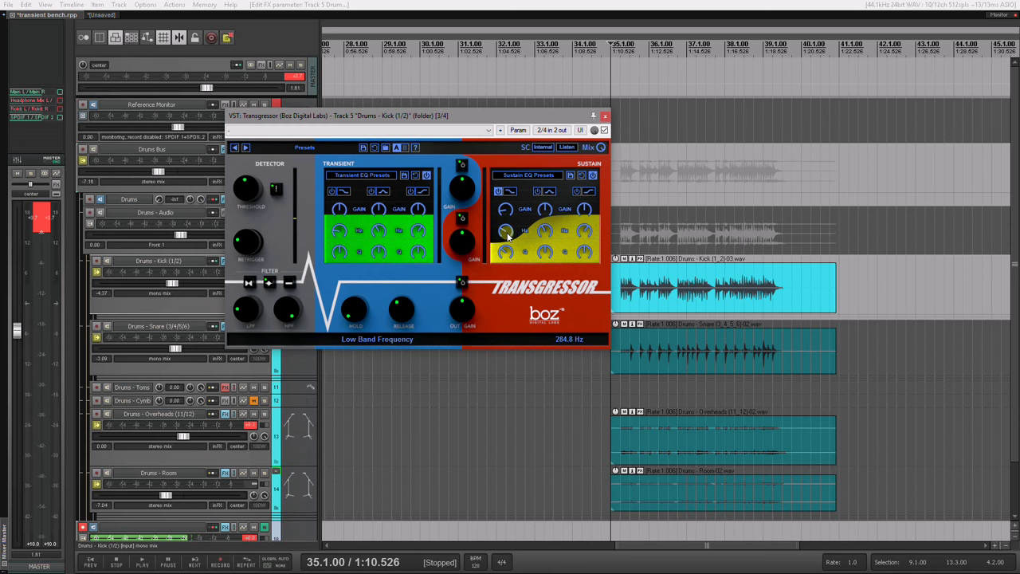
key("space")
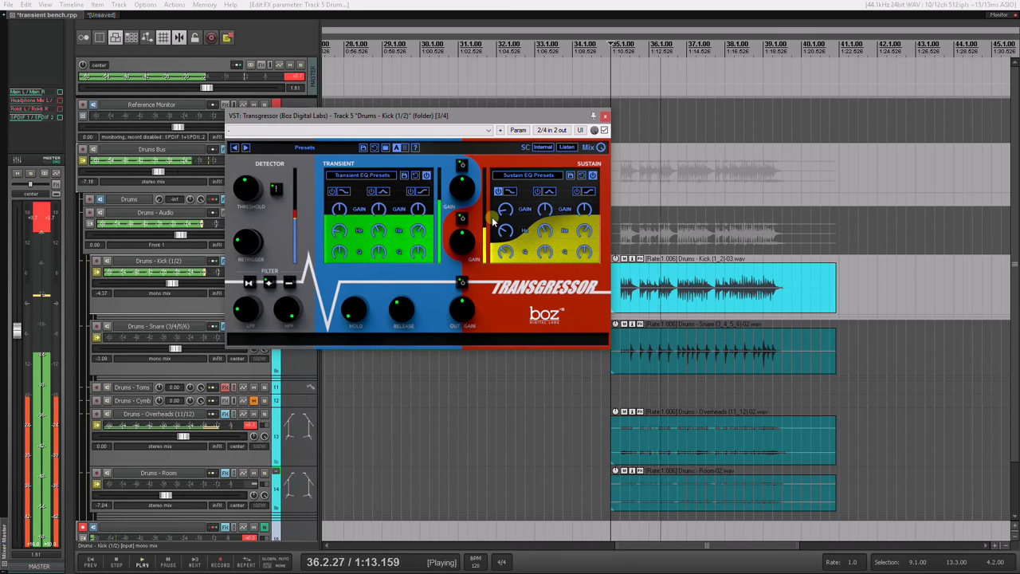
key("space")
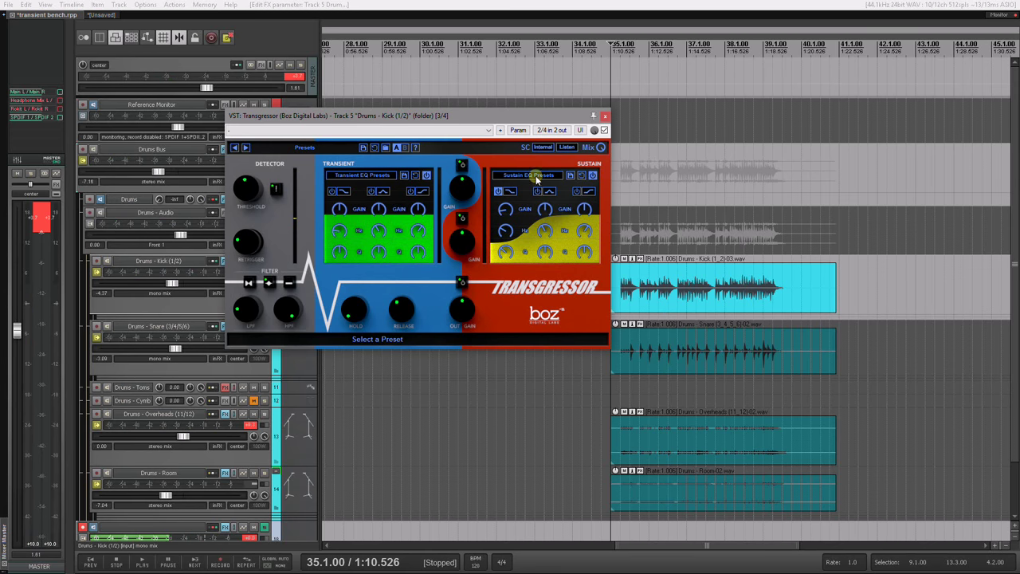
- Cut the Transient EQ's mid band gain to about -15.6 dB
mouse_move(468, 183)
mouse_move(380, 209)
left_click_drag(379, 209, 380, 225)
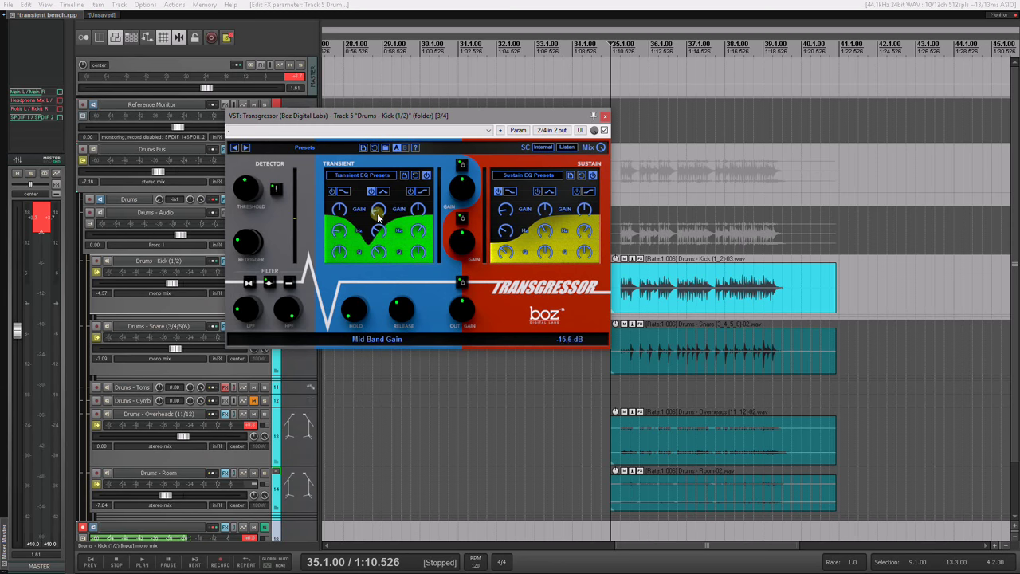
- Set the Transient EQ's mid band frequency to about 374 Hz and audition the kick
scroll(382, 239, "down", 3)
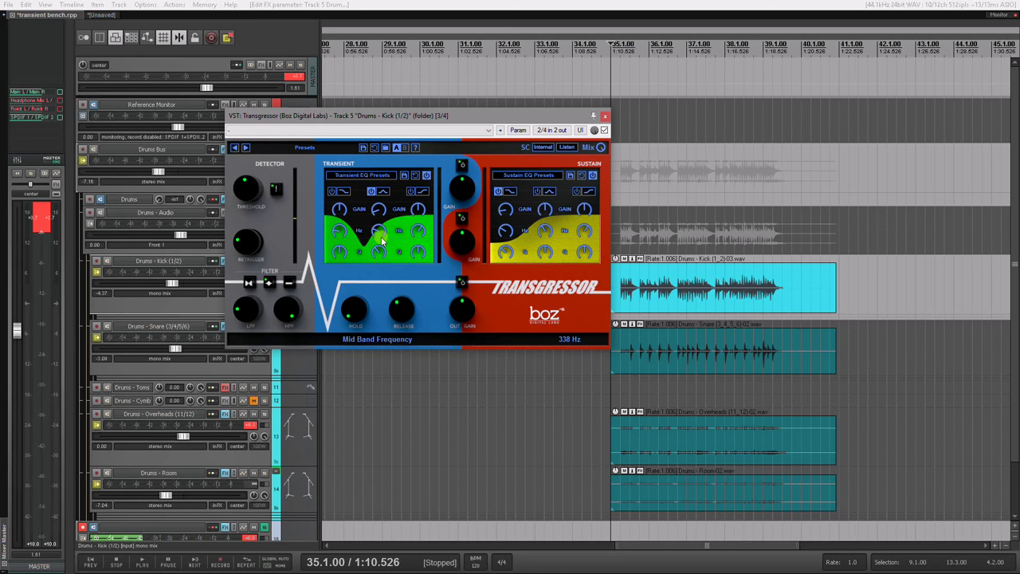
key("space")
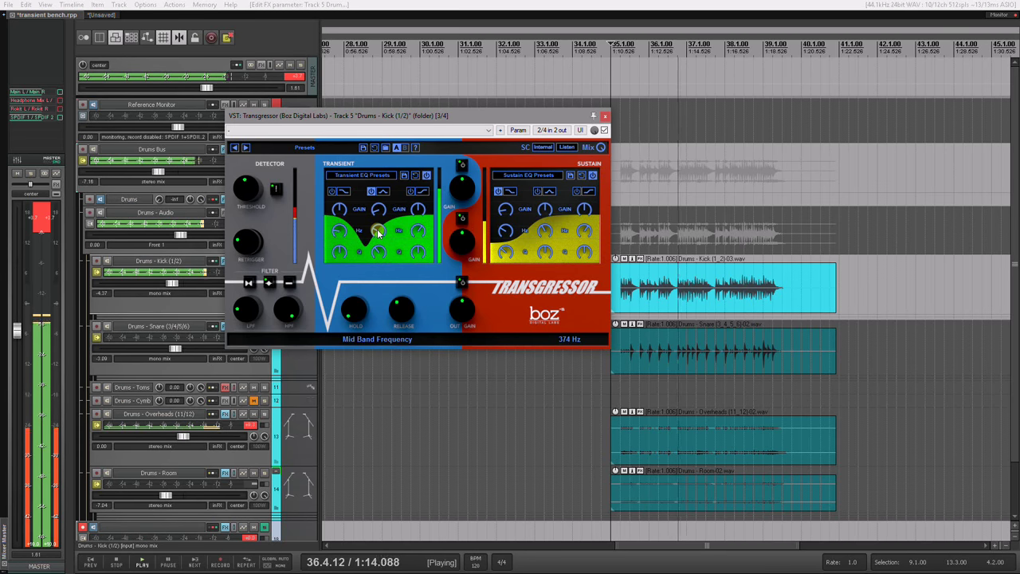
key("space")
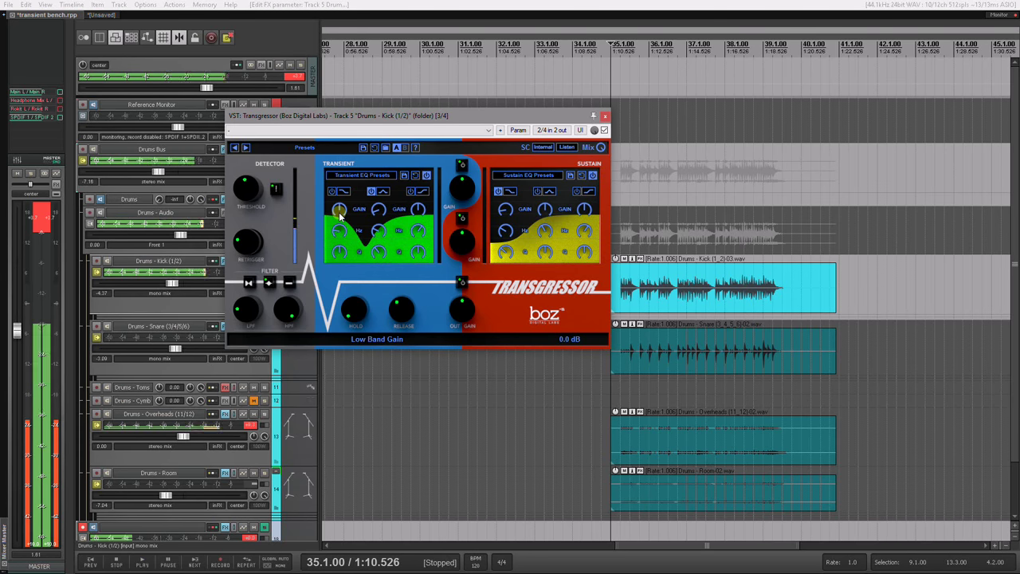
- Boost the Transient EQ's low and high bands and refine the curve by ear while the kick plays
left_click_drag(341, 215, 338, 201)
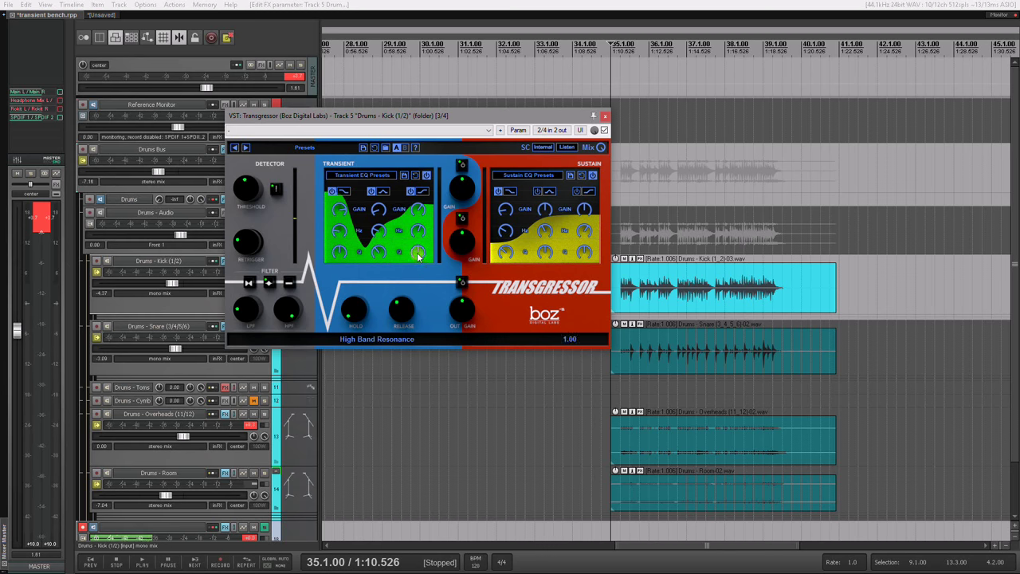
key("space")
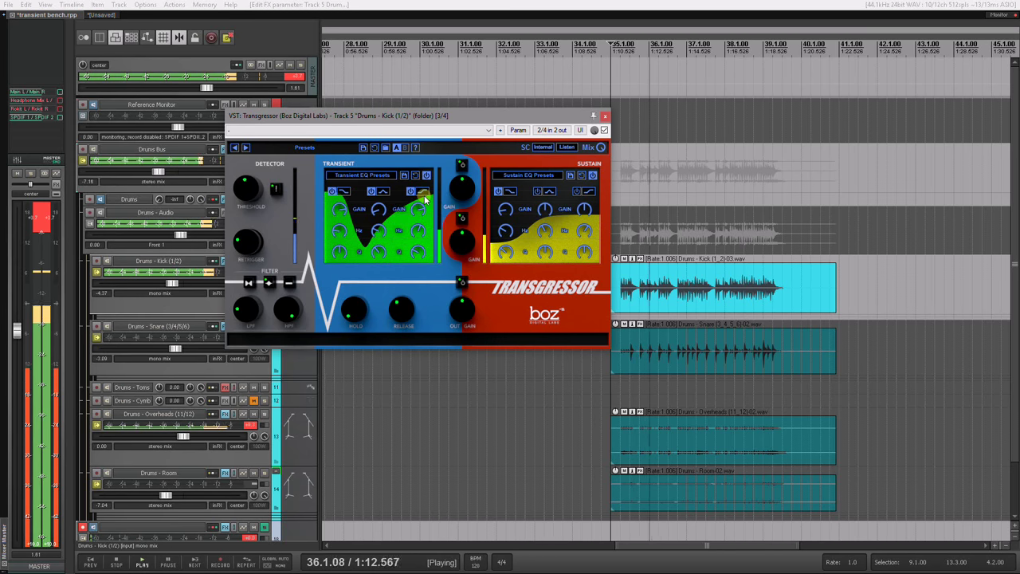
scroll(341, 214, "down", 3)
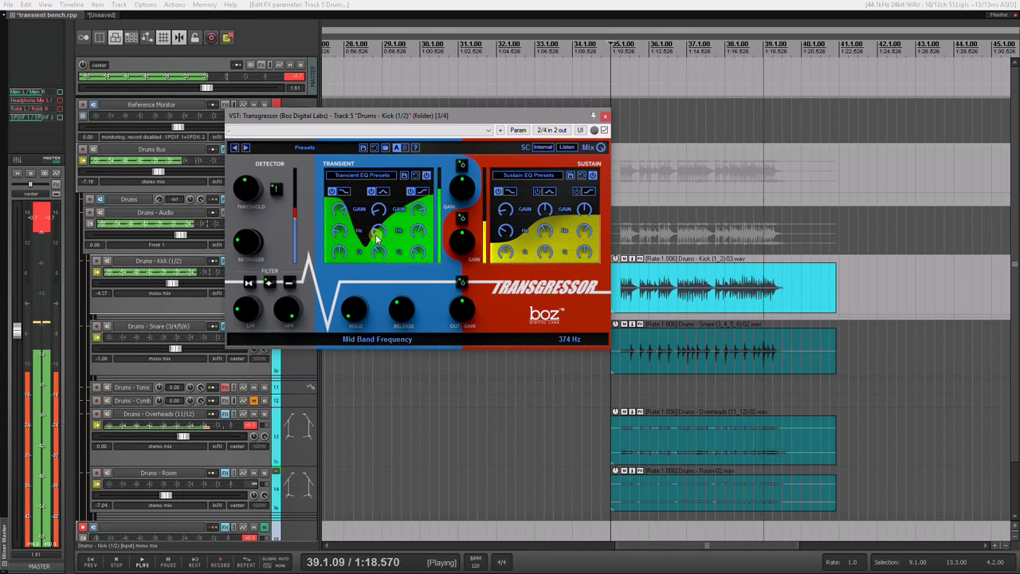
key("space")
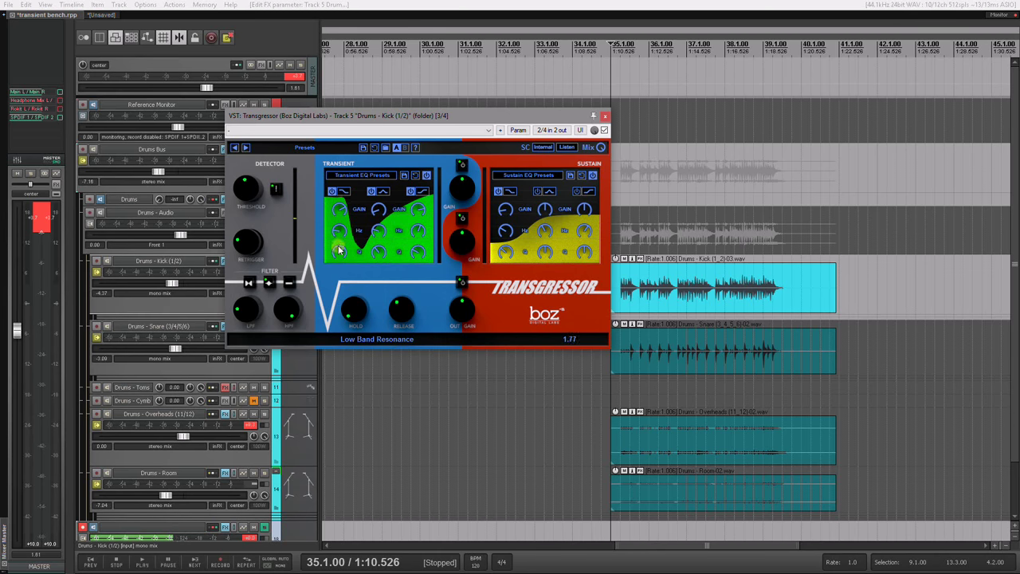
- Adjust the Transient EQ's low band resonance and gain by ear, with the low band frequency at about 107 Hz
left_click_drag(339, 244, 339, 236)
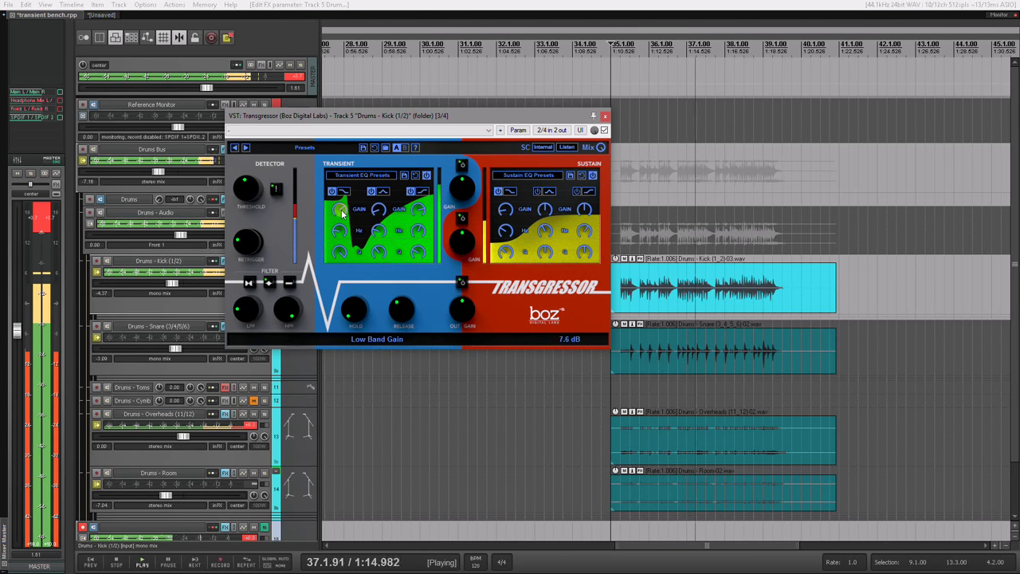
scroll(339, 233, "down", 3)
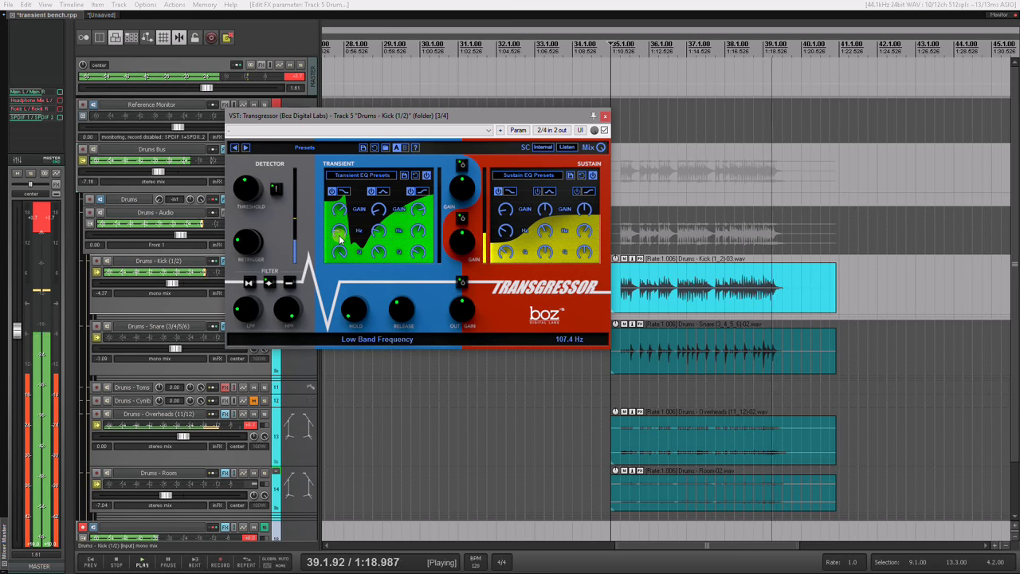
scroll(379, 239, "down", 1)
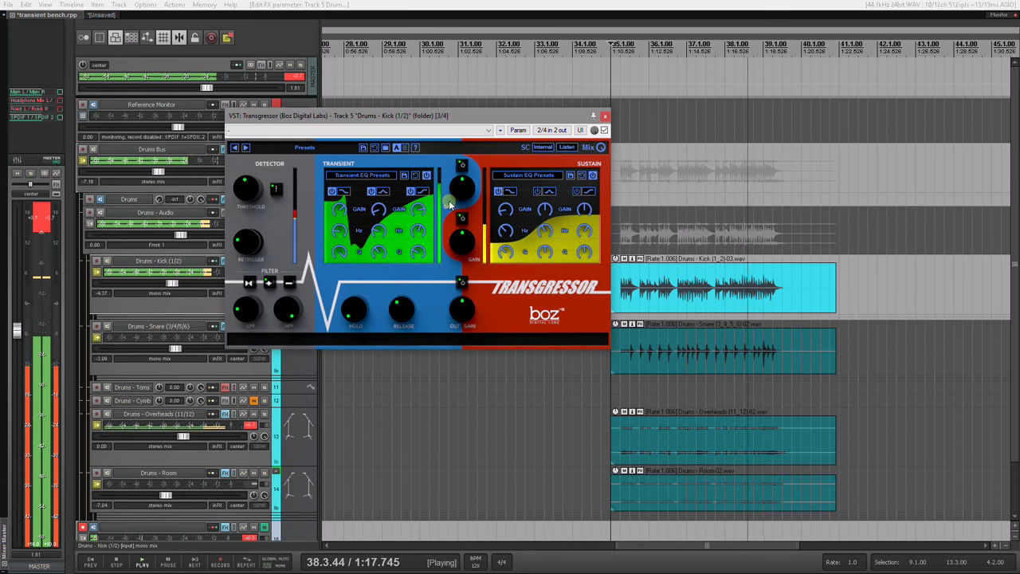
key("space")
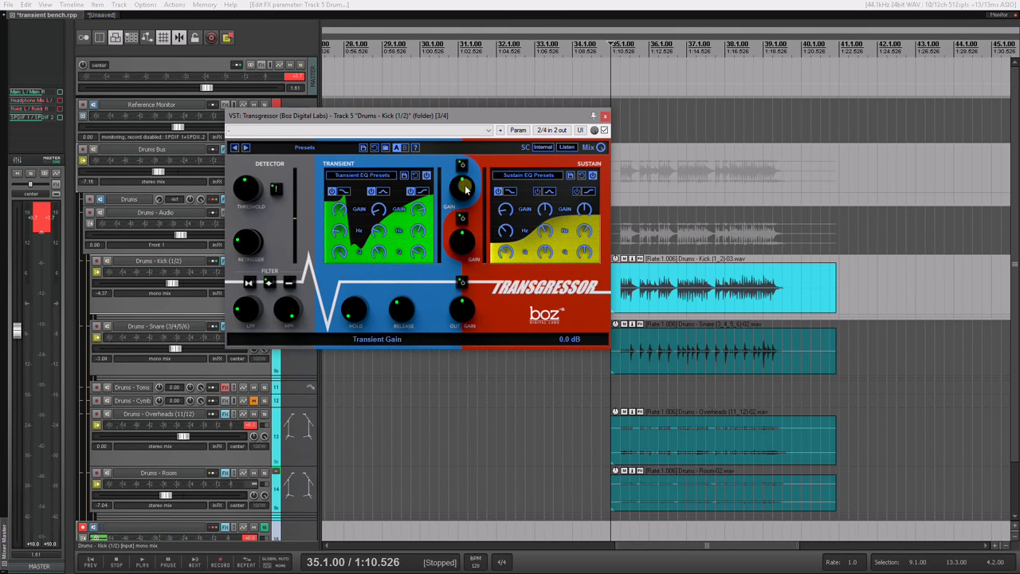
- Bypass and re-enable Transgressor during playback to compare the kick with and without the finished EQ shaping
left_click(463, 283)
key("space")
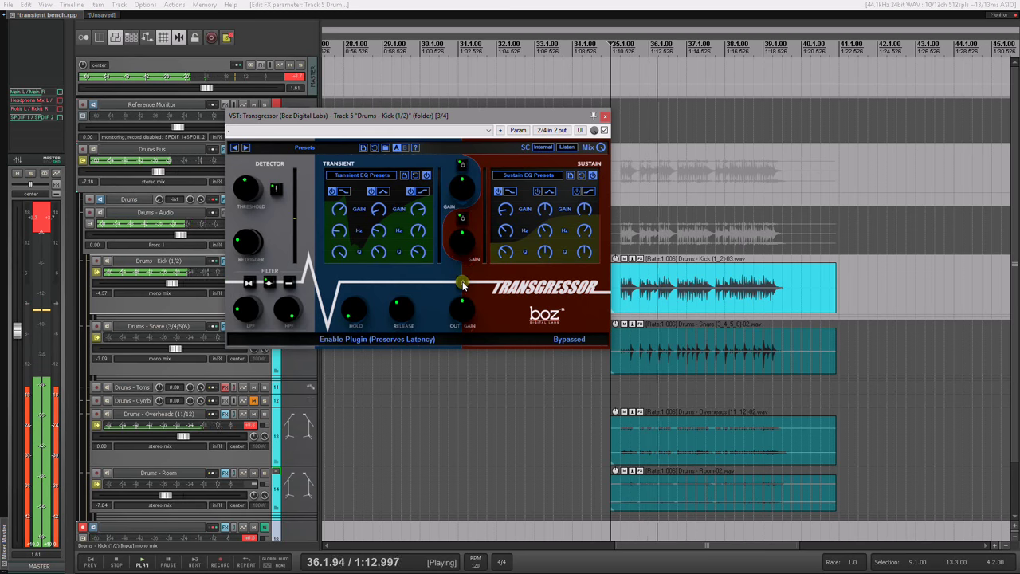
left_click(463, 284)
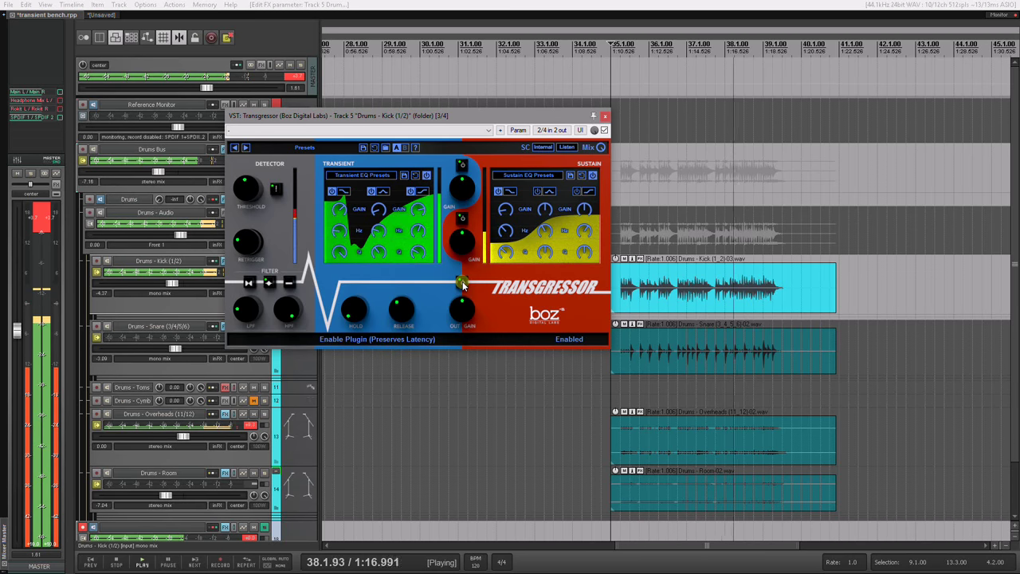
key("space")
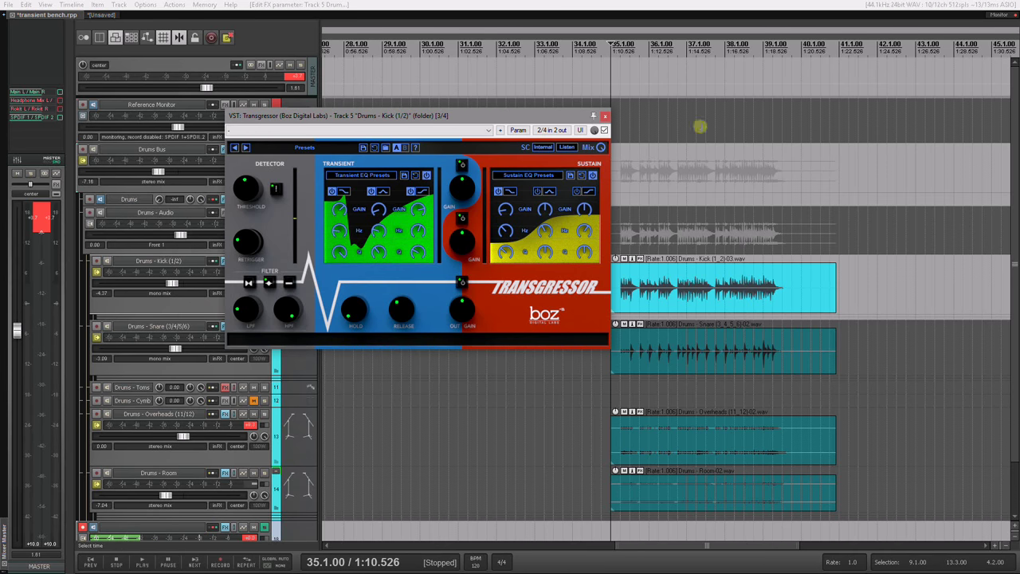
- Move the kick's plugin window out of the way, unsolo the kick track and listen to it within all the drums
left_click_drag(532, 118, 1019, 44)
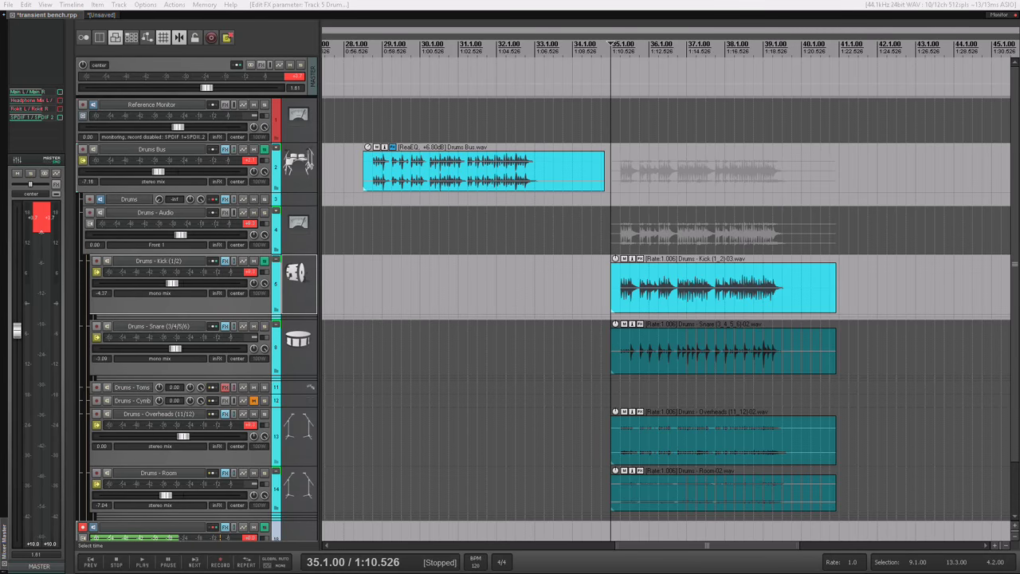
left_click(264, 263)
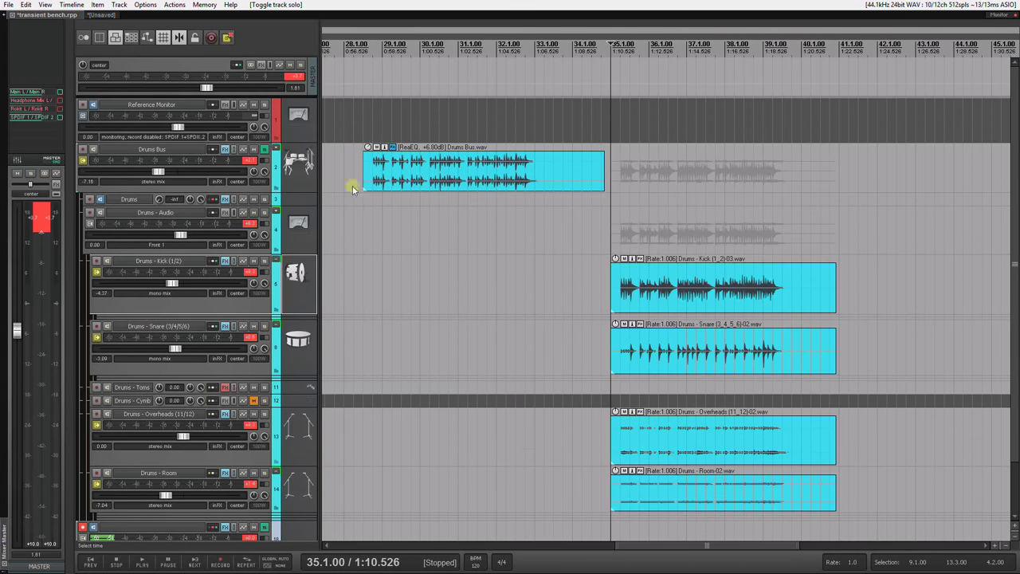
key("space")
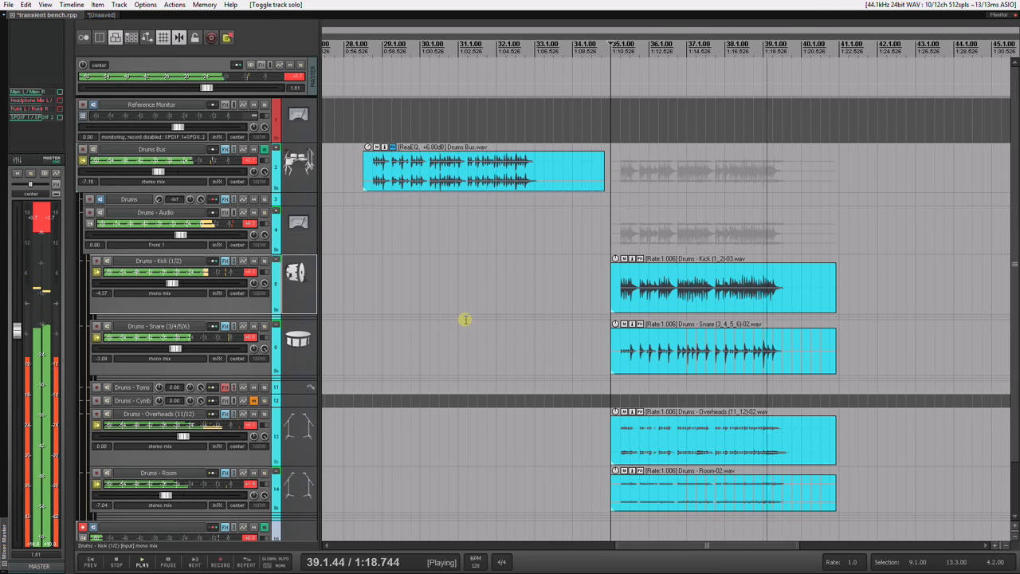
key("space")
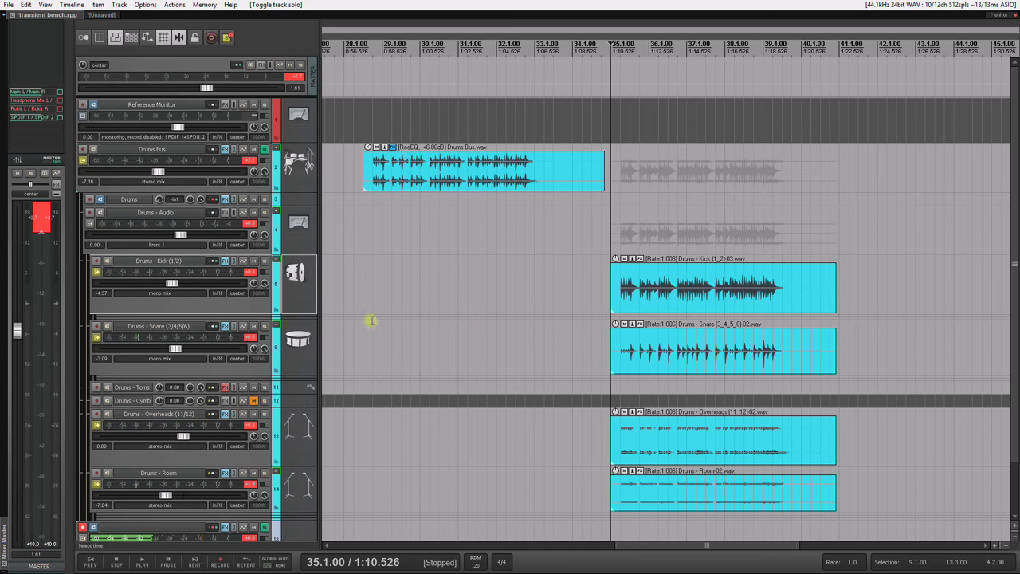
- Listen to only the kick and Overheads tracks soloed together, and clear the solos
left_click(263, 416)
key("space")
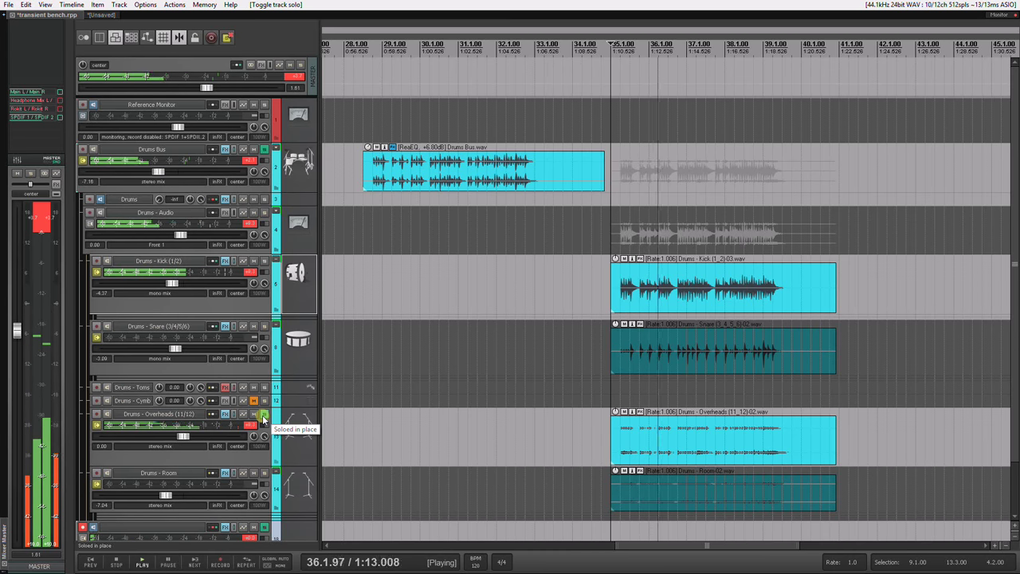
key("space")
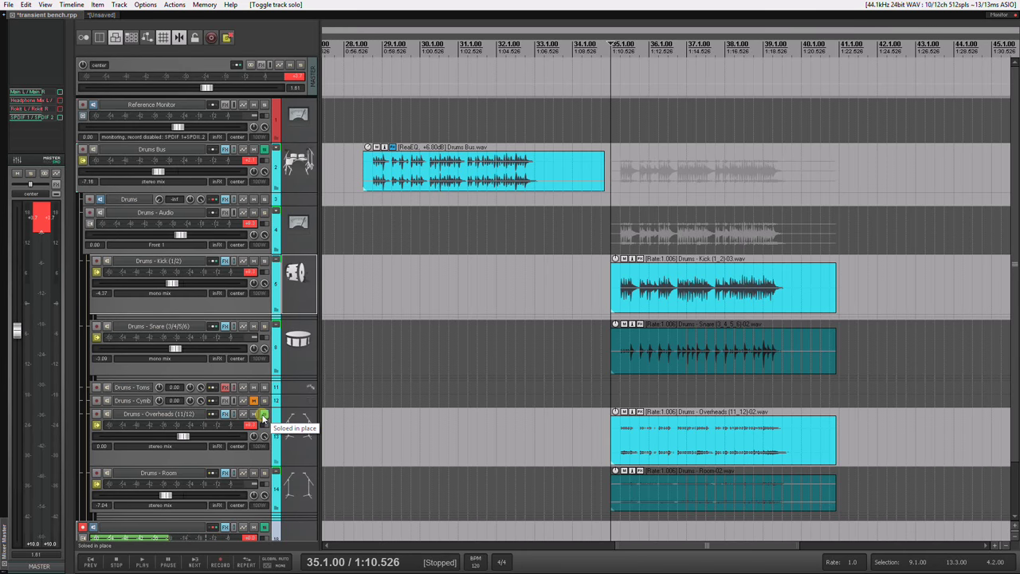
left_click(262, 414)
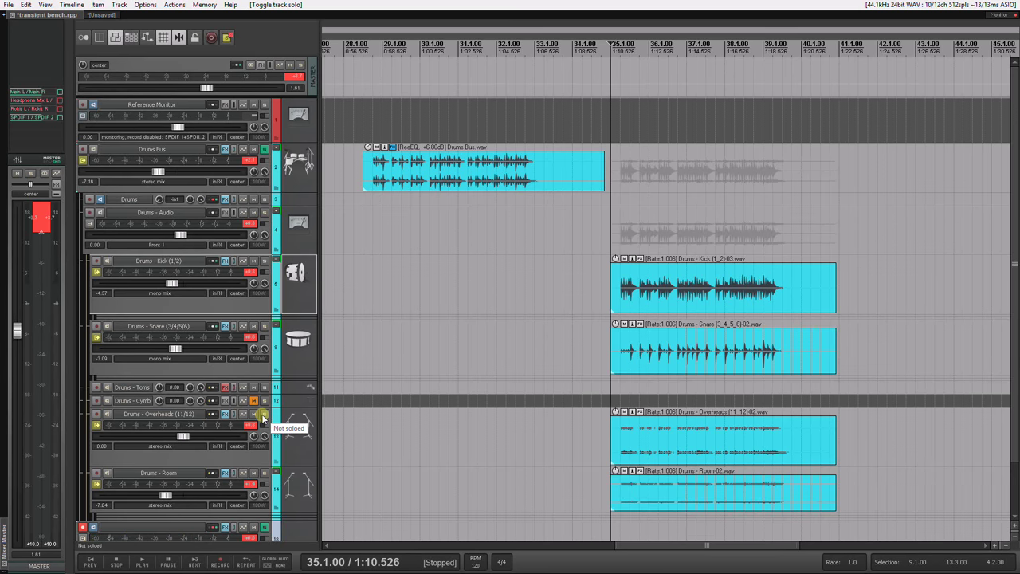
- Play the drums while muting and unmuting the Overheads track to hear what it adds to the kick
key("space")
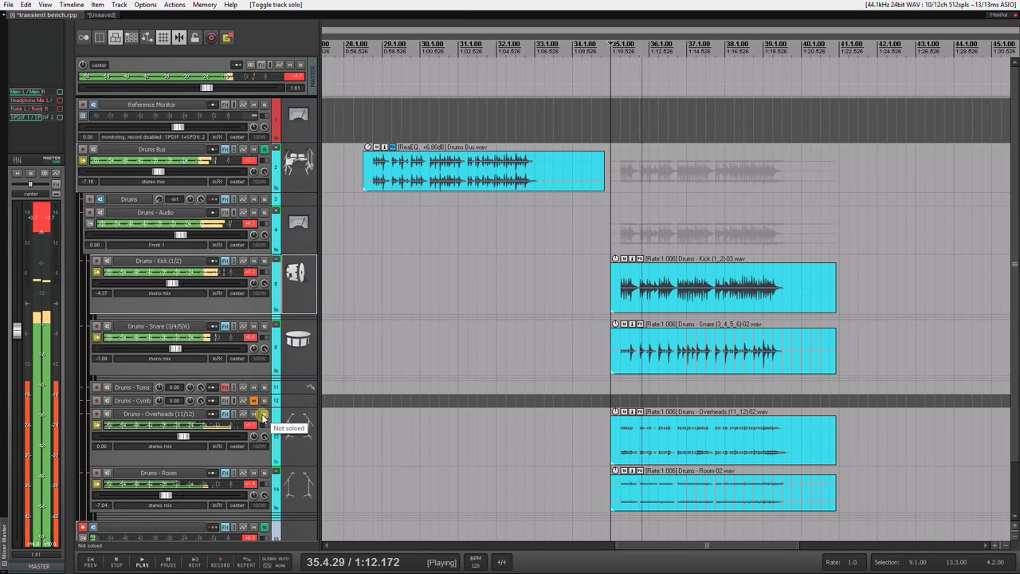
left_click(253, 413)
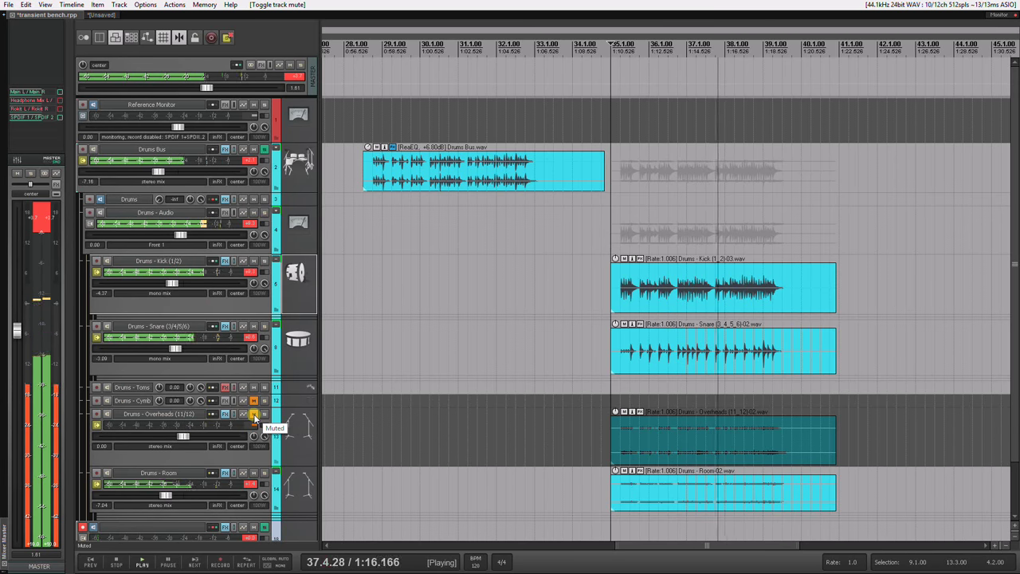
left_click(253, 413)
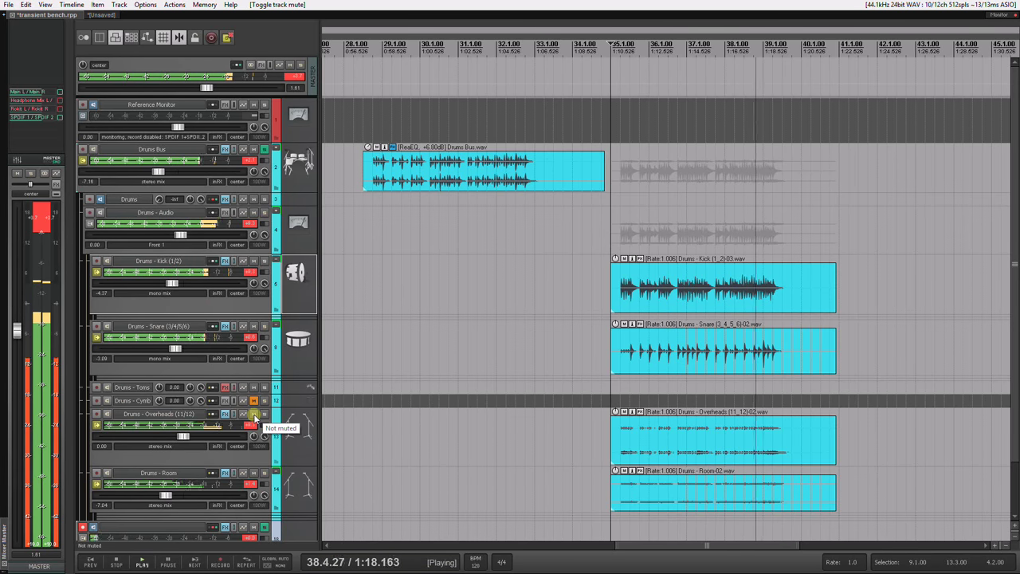
key("space")
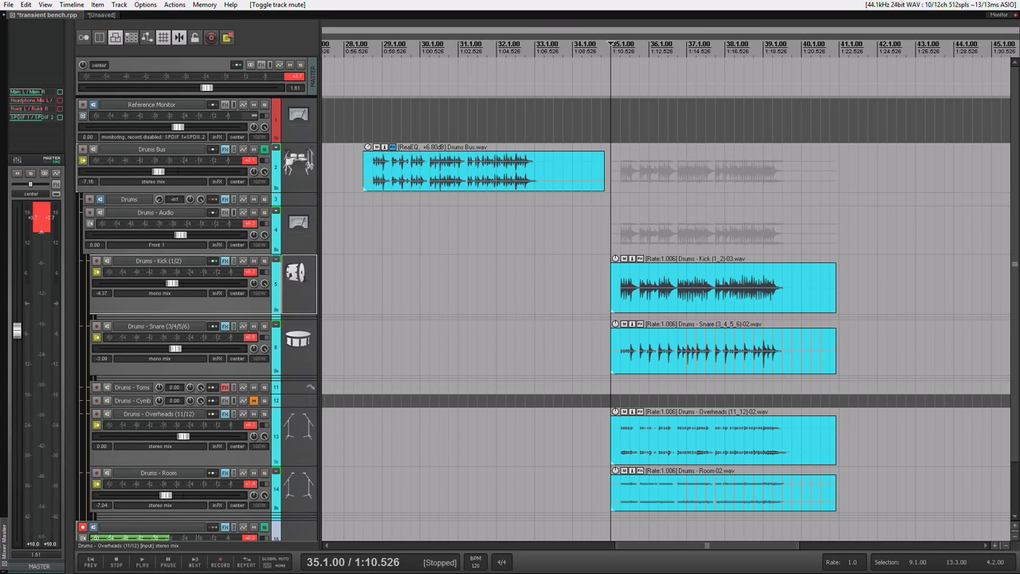
- Set the Overheads track's Transgressor sidechain to External and audition it with Sidechain Listen on and the Overheads soloed
left_click_drag(1012, 141, 637, 197)
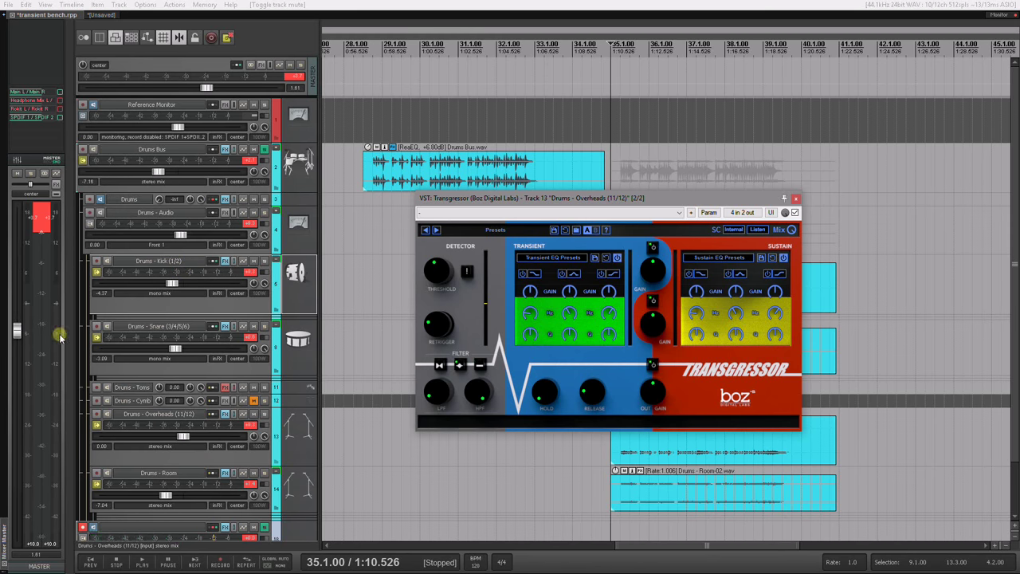
left_click(741, 232)
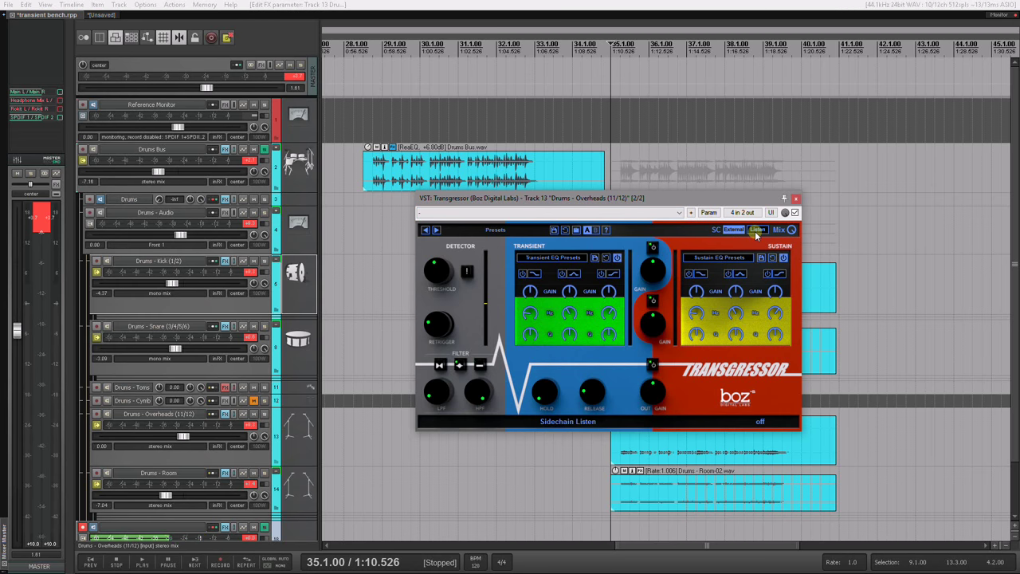
left_click(757, 231)
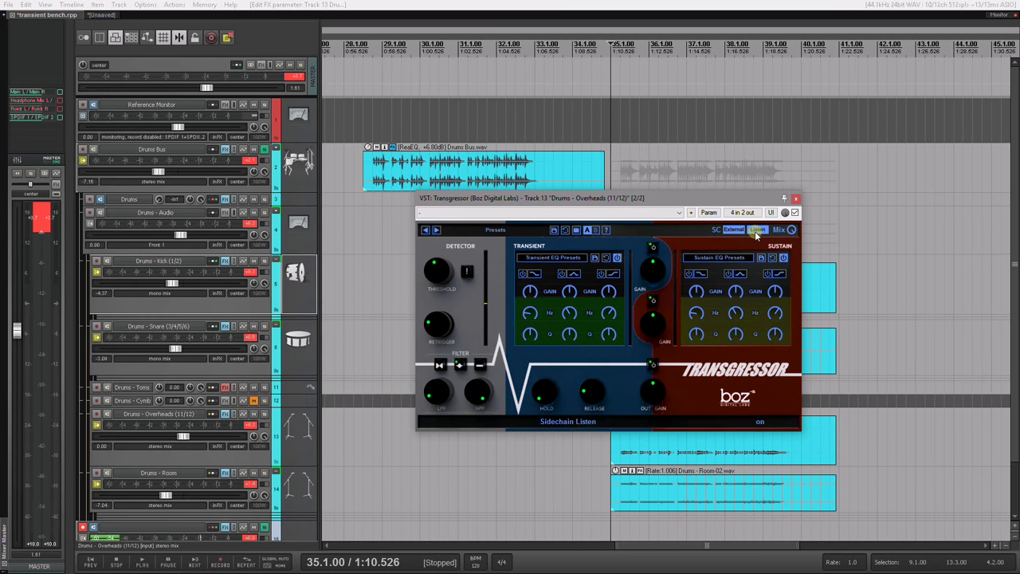
left_click(265, 415)
key("space")
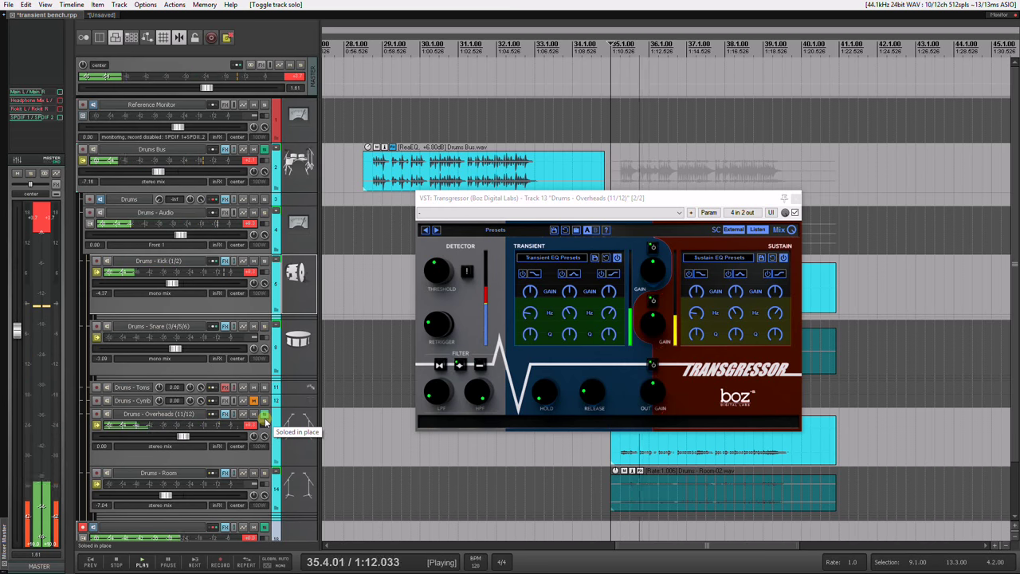
- Toggle Sidechain Listen during playback to compare the Overheads signal with the external kick trigger
left_click(755, 230)
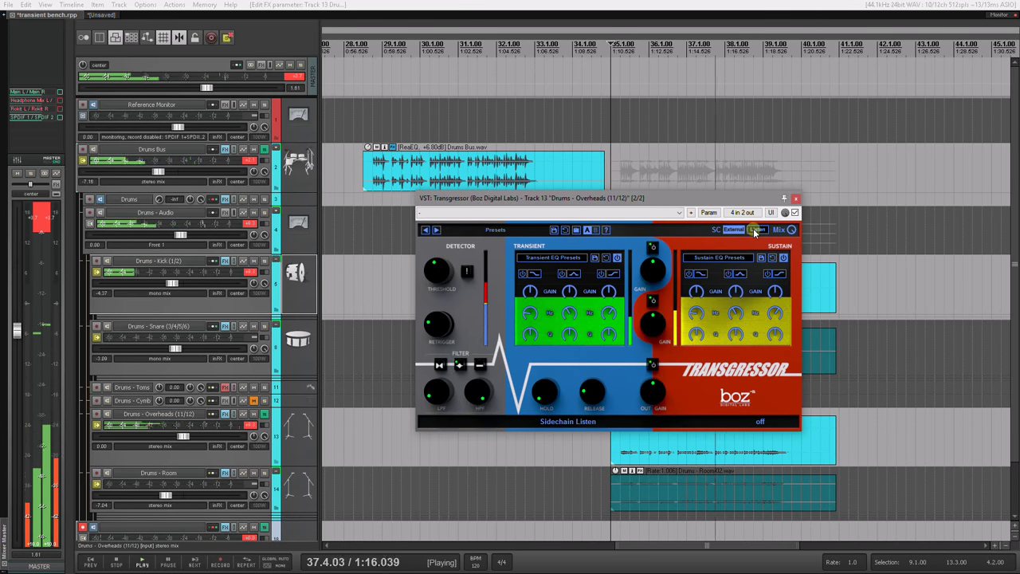
key("space")
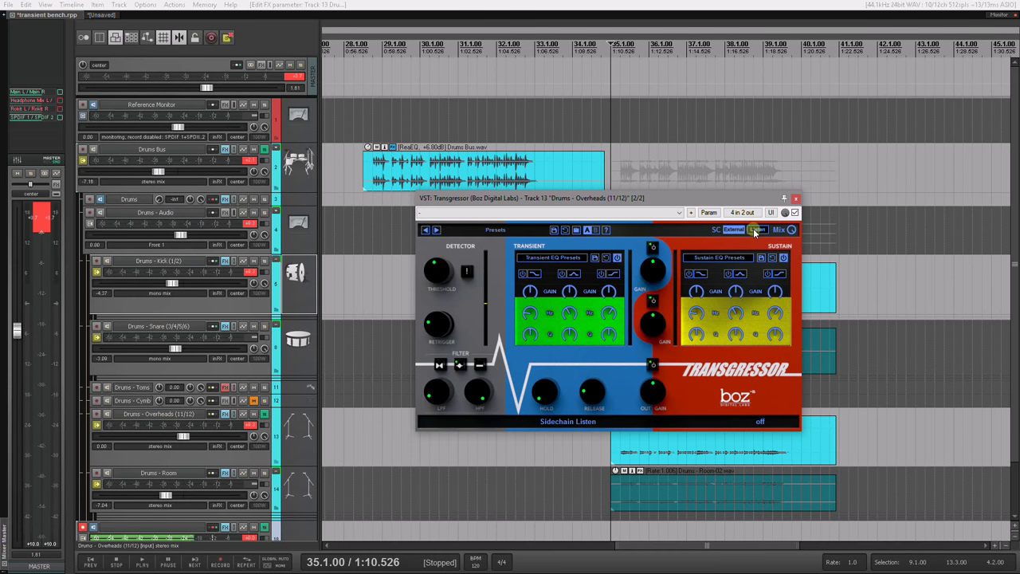
left_click(756, 231)
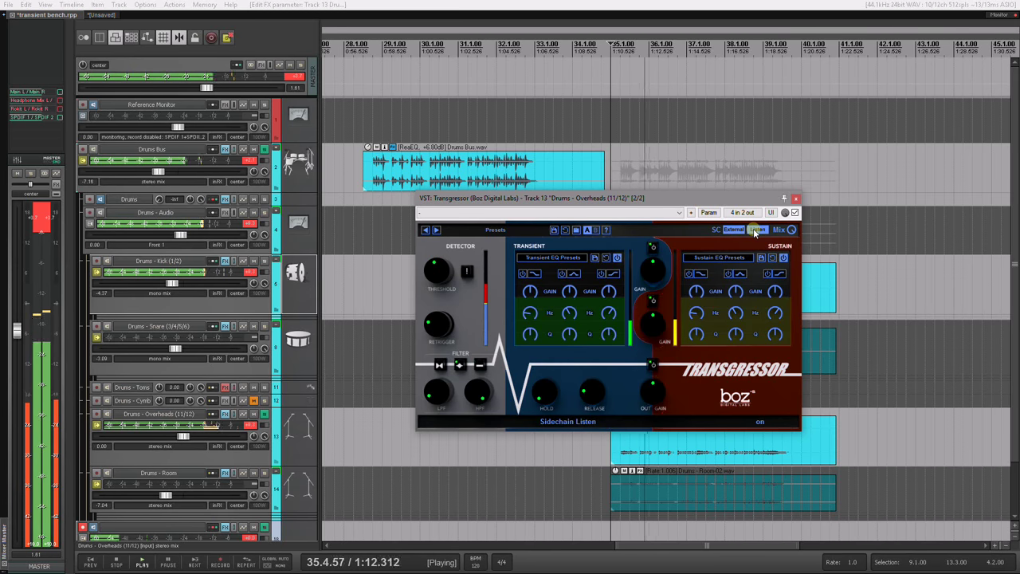
left_click(755, 230)
key("space")
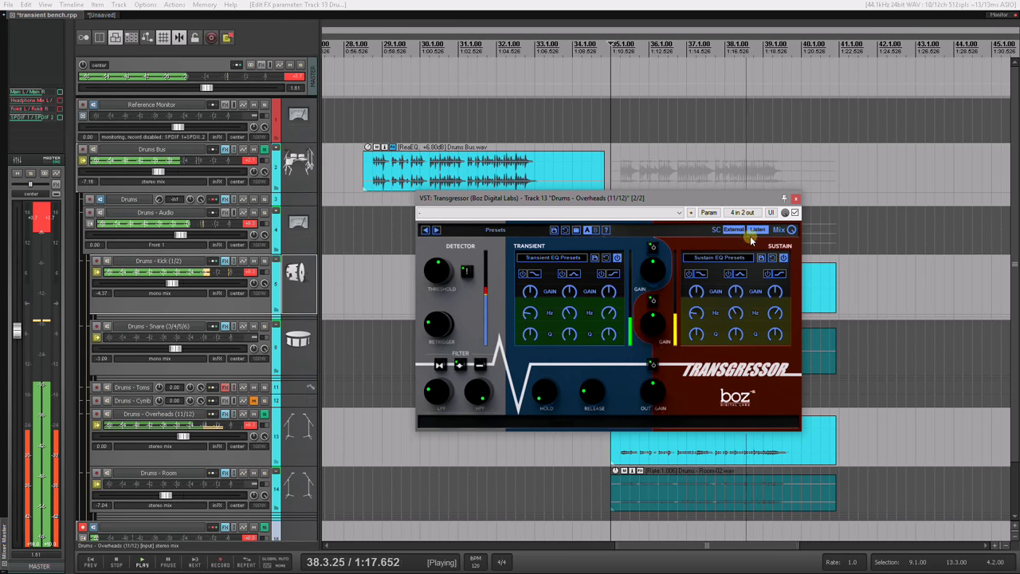
- Turn off the Overheads plugin's Sustain section and play only the transient portion
key("space")
left_click(653, 302)
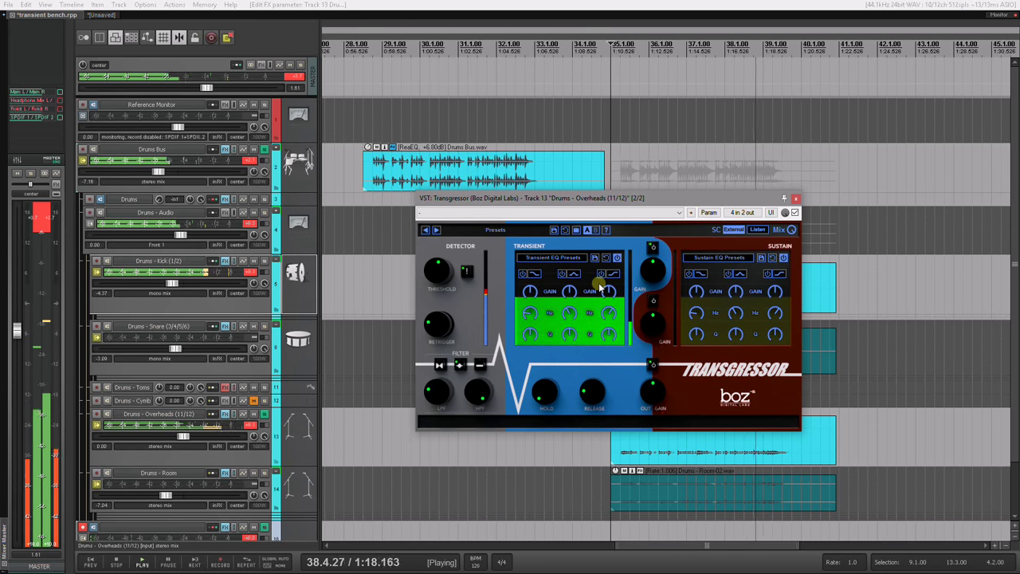
key("space")
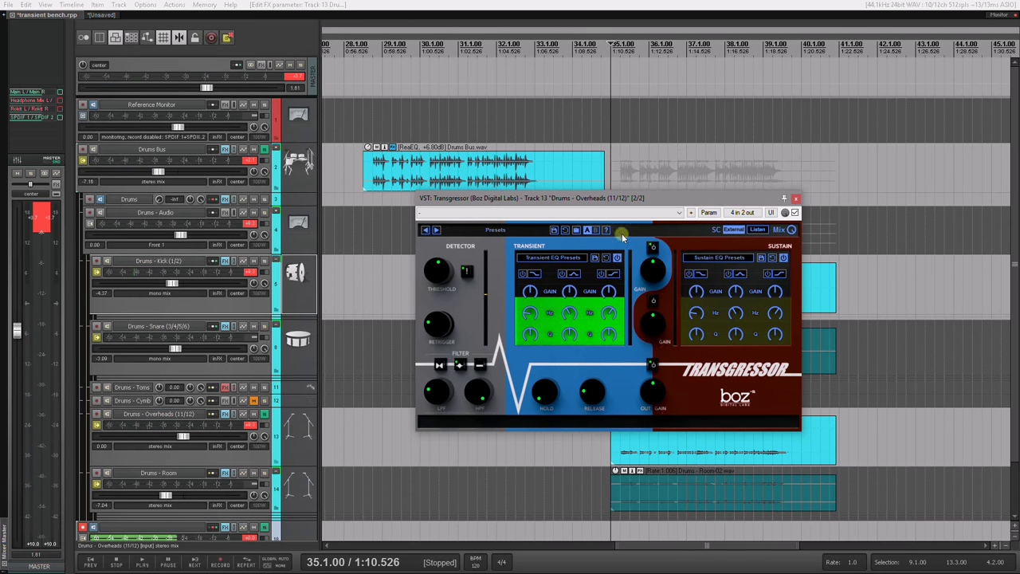
- Turn the Overheads' Sustain section back on, then sweep and cut the transient EQ's mid band around 601 Hz during playback
left_click(650, 302)
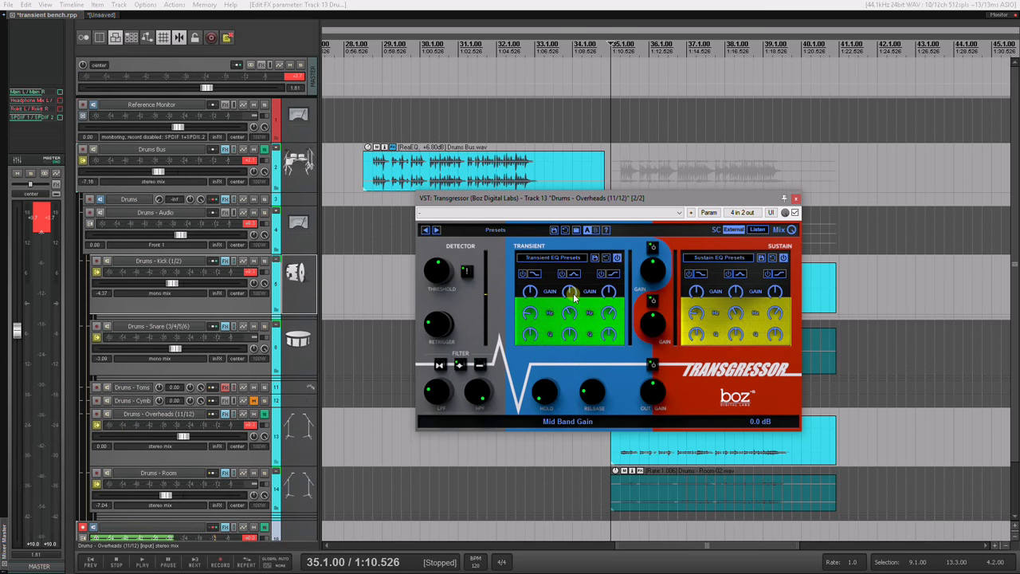
key("space")
left_click_drag(572, 295, 570, 315)
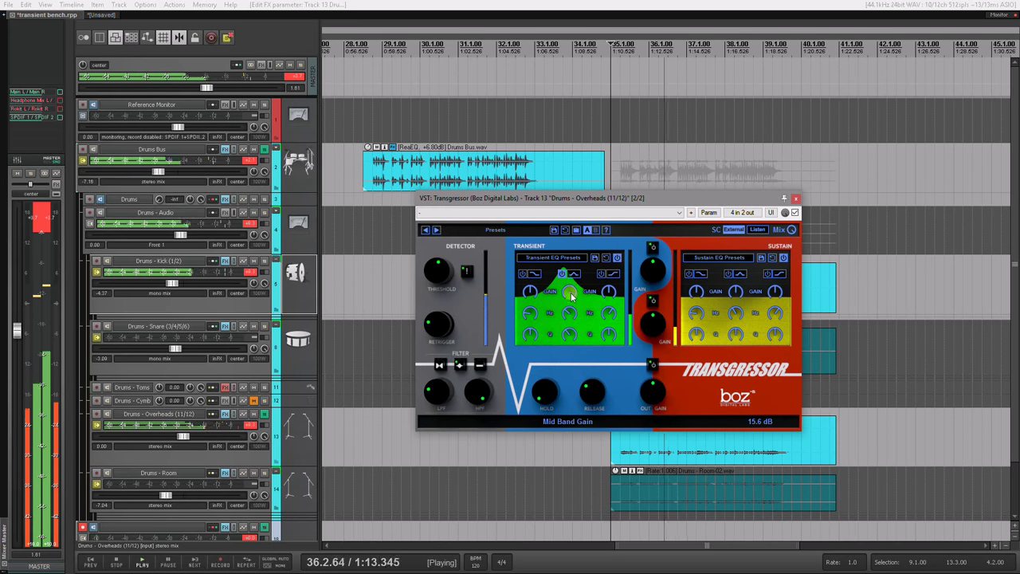
left_click_drag(571, 297, 573, 322)
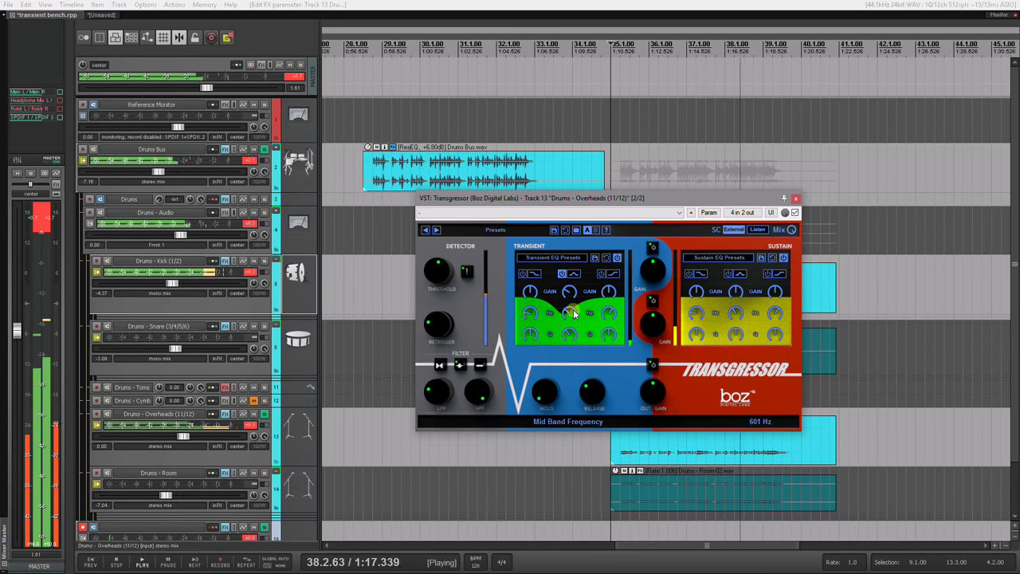
key("space")
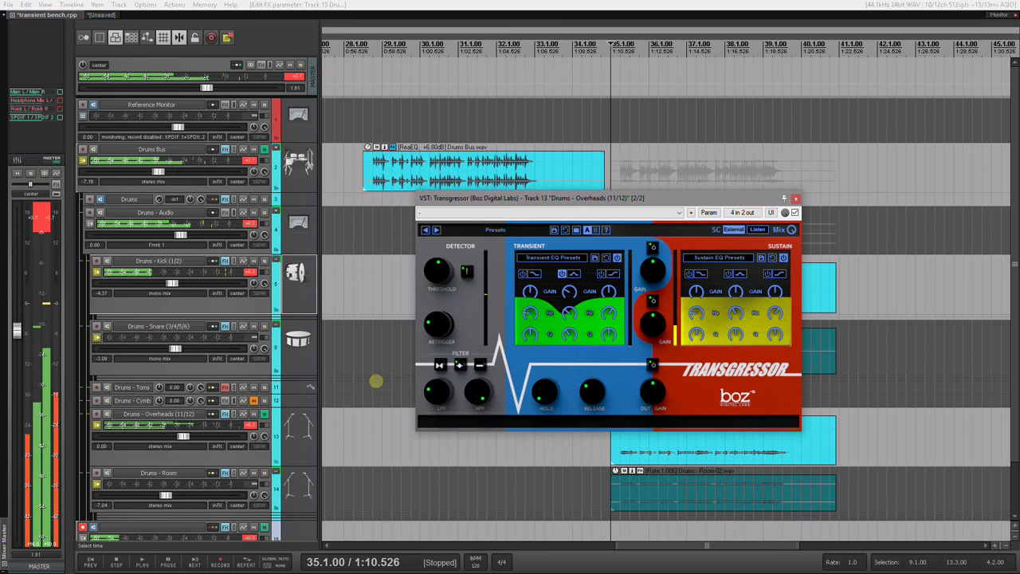
- Unsolo the Overheads, play the full drum mix, and close the Overheads' Transgressor window
left_click(264, 416)
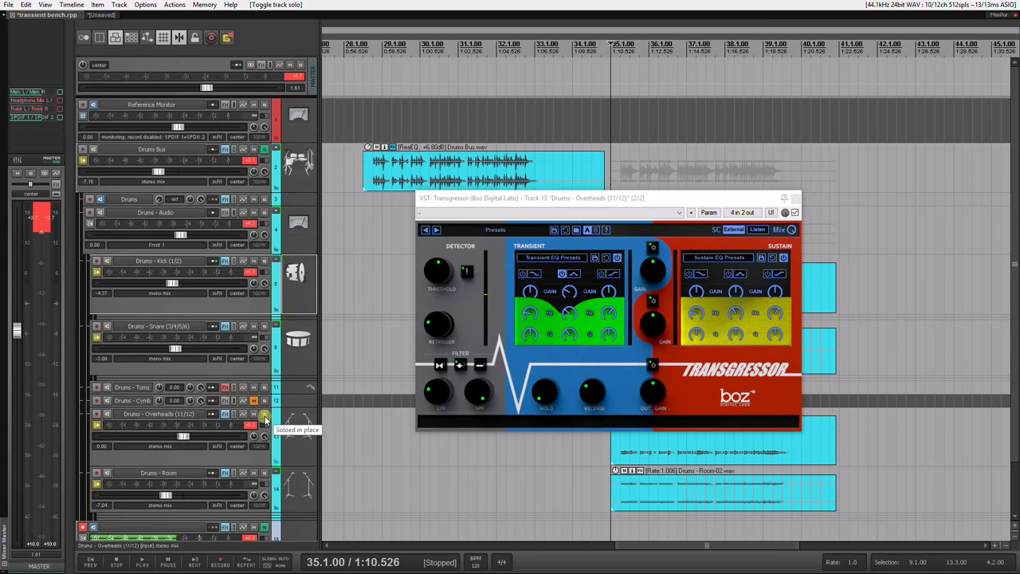
key("space")
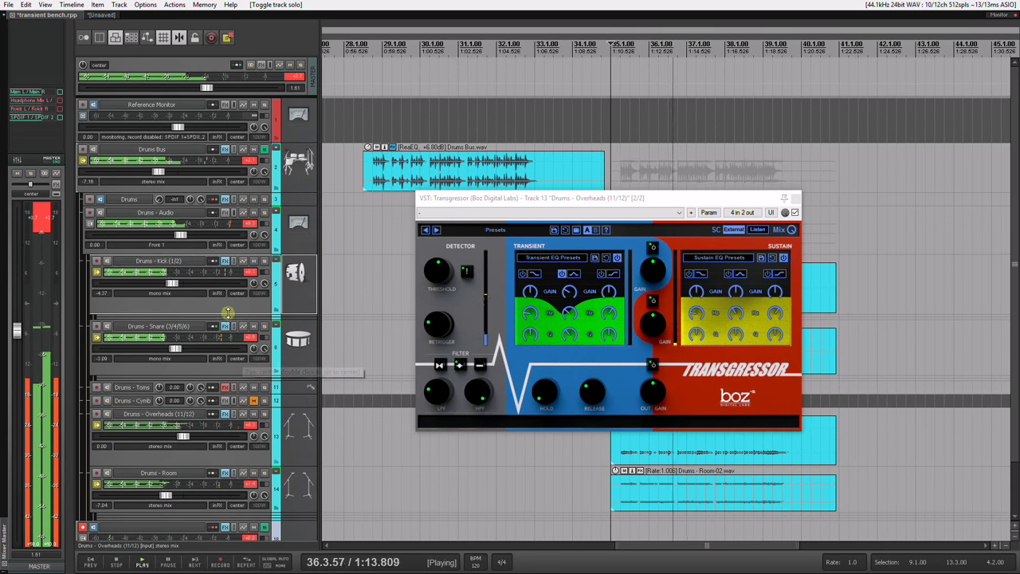
mouse_move(530, 295)
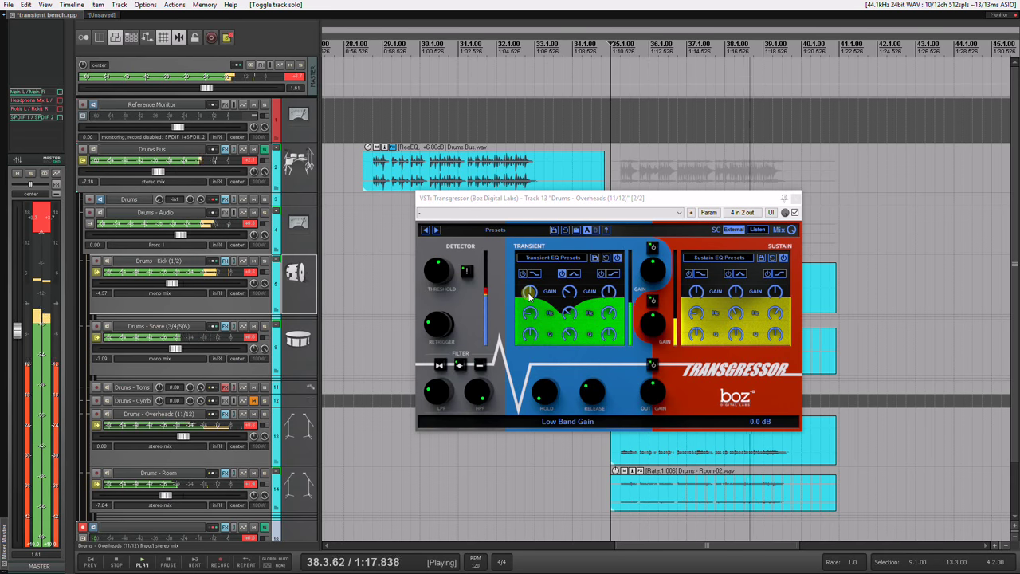
key("space")
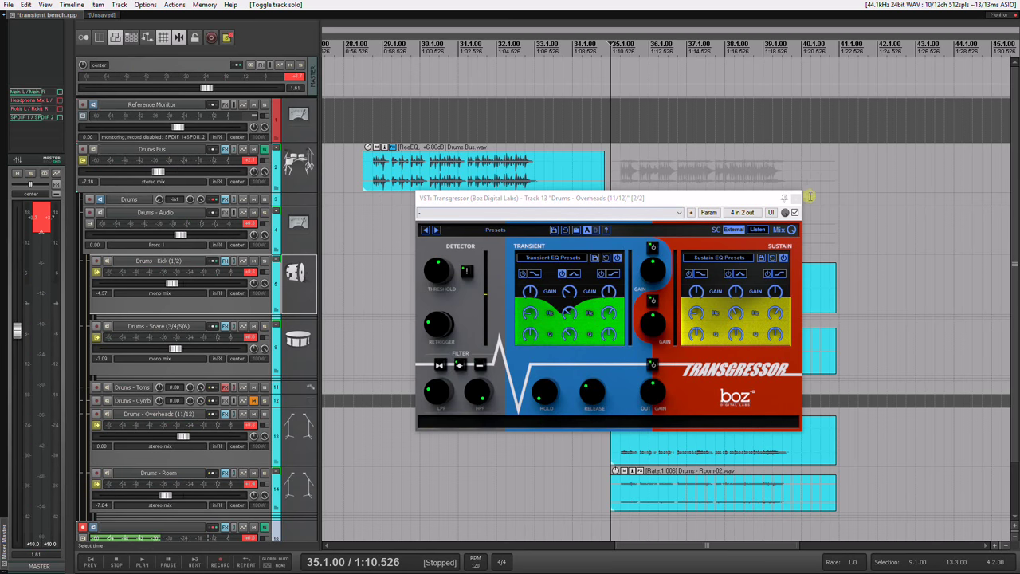
left_click(795, 198)
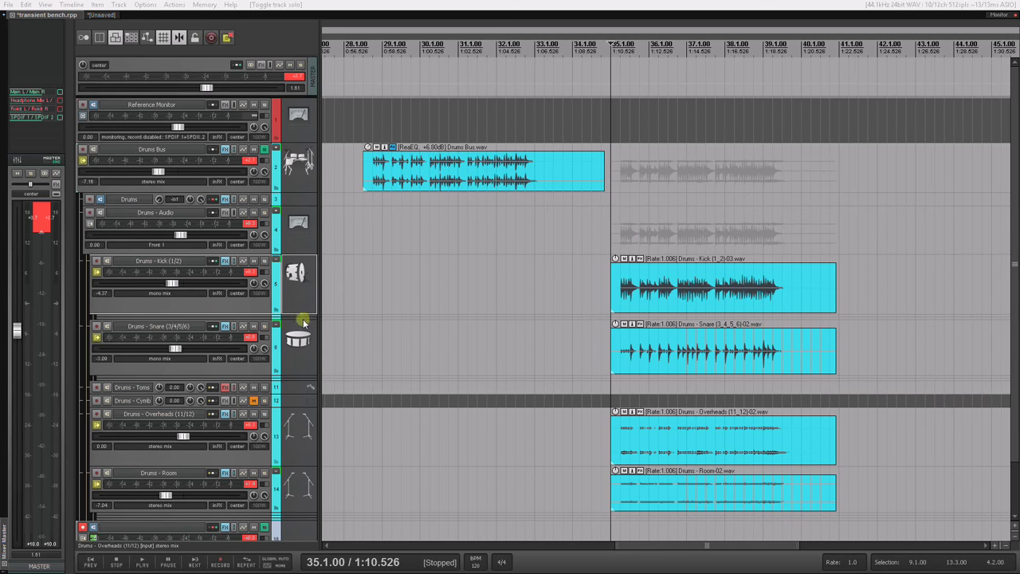
- Solo the Snare track and open its Transgressor, placing the window clear of the snare clip
left_click(265, 326)
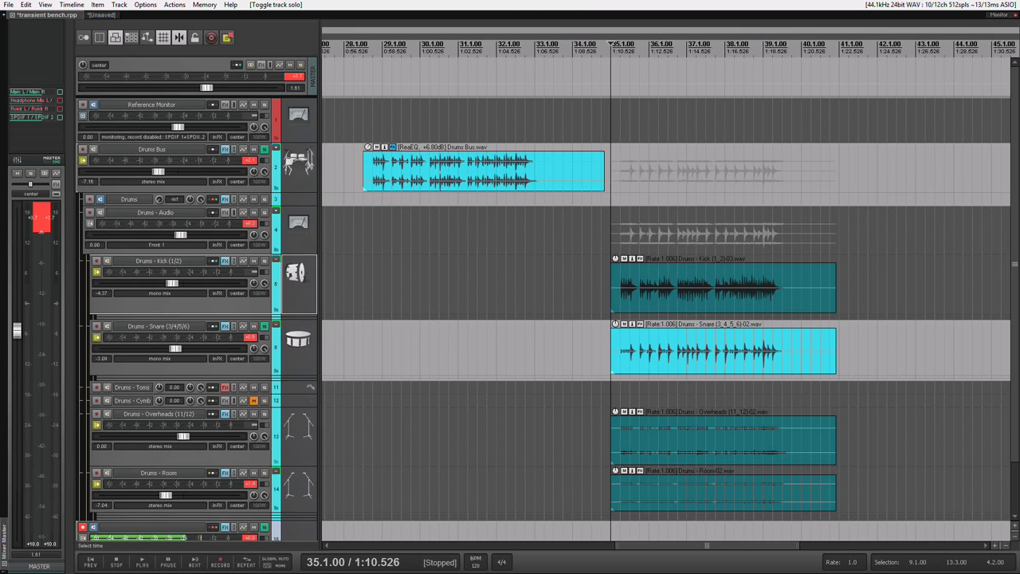
left_click(225, 326)
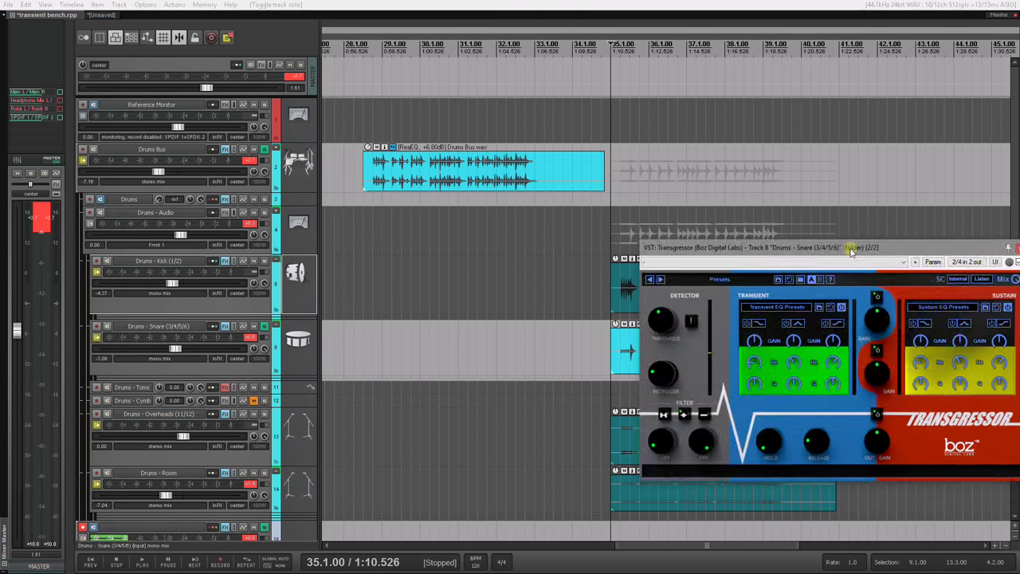
left_click_drag(829, 253, 539, 214)
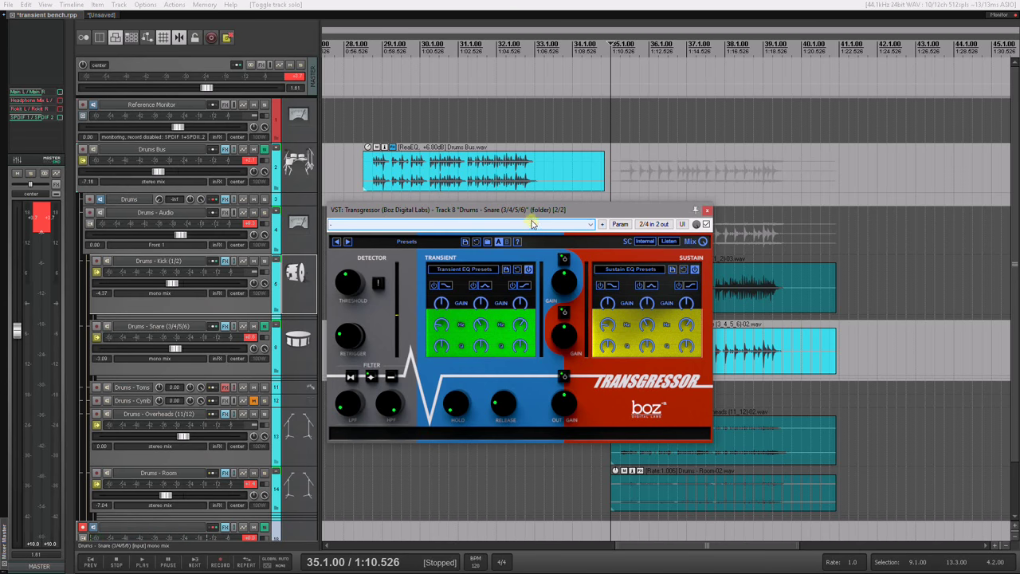
left_click_drag(532, 212, 449, 209)
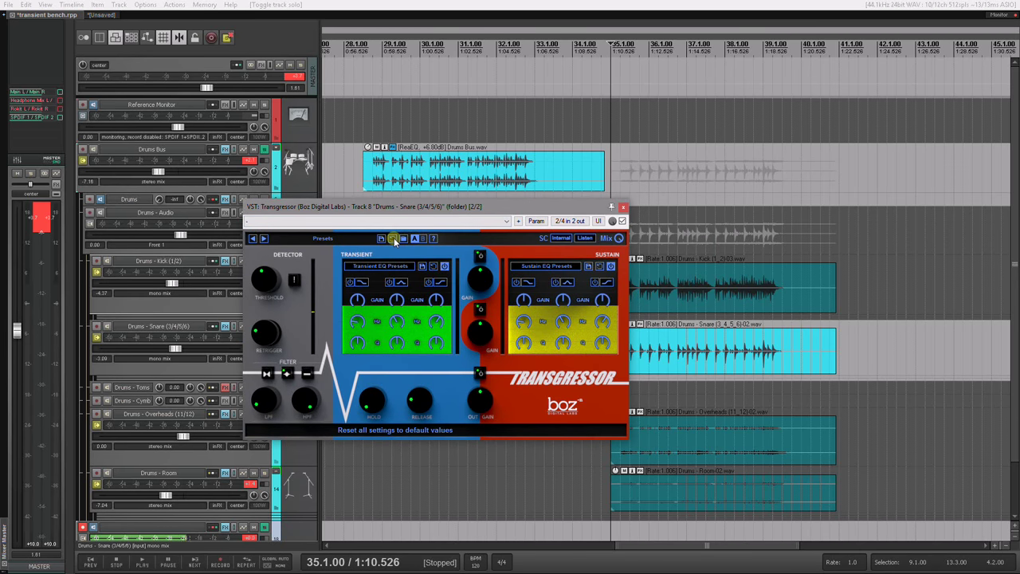
left_click_drag(405, 209, 391, 225)
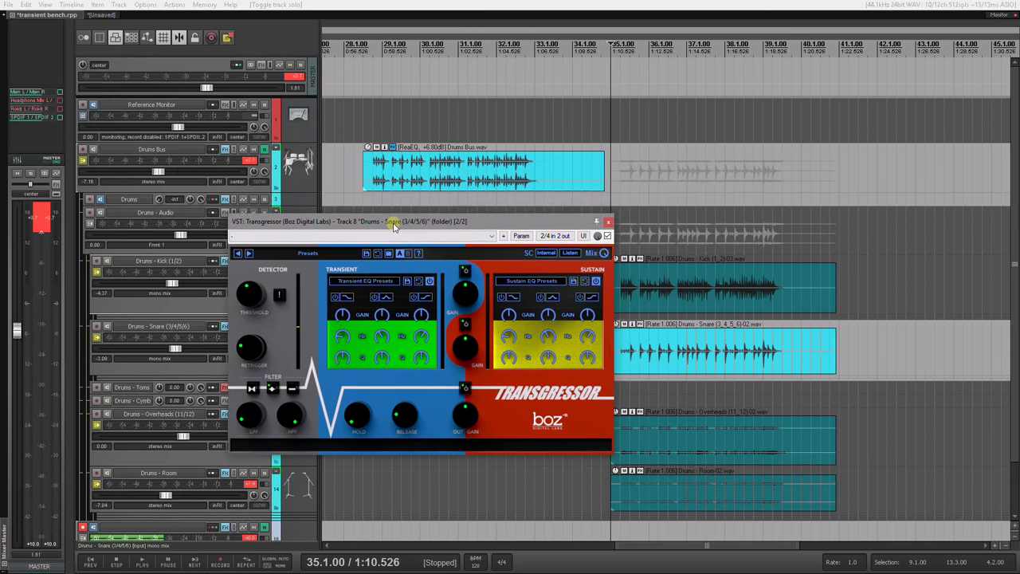
- Play the snare with Sidechain Listen on and raise the detector threshold to -24.5 dB
key("space")
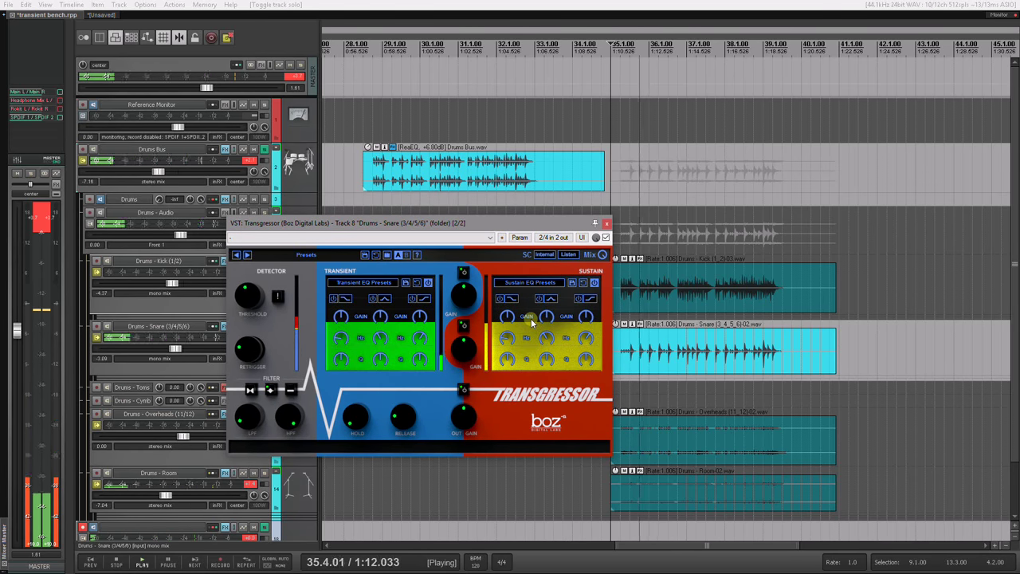
key("space")
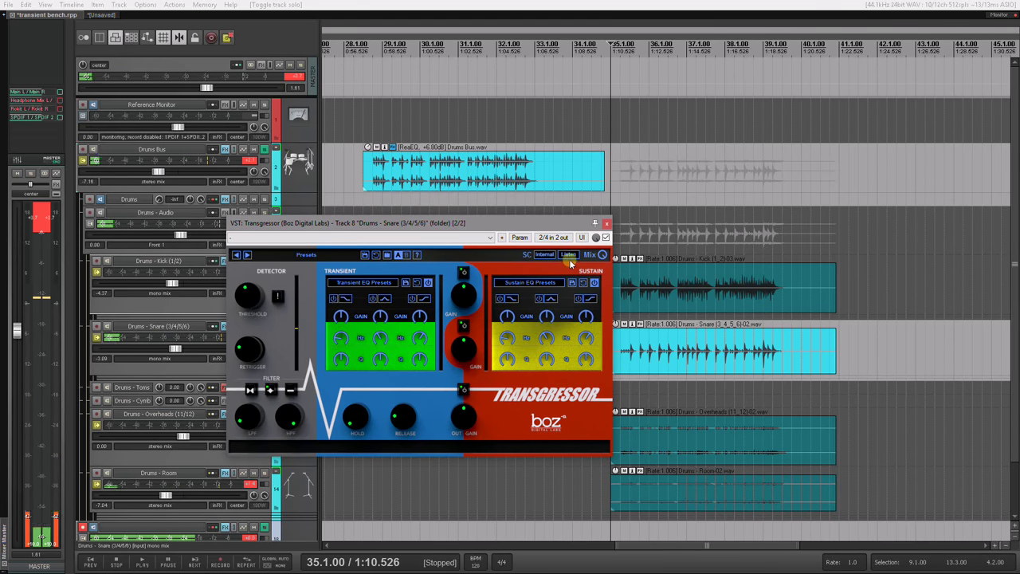
left_click(569, 255)
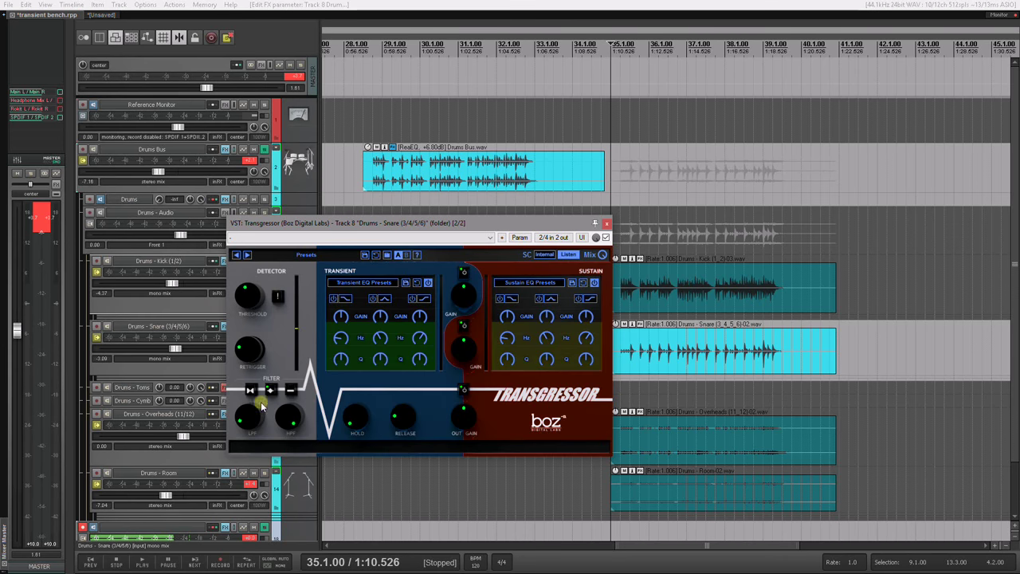
key("space")
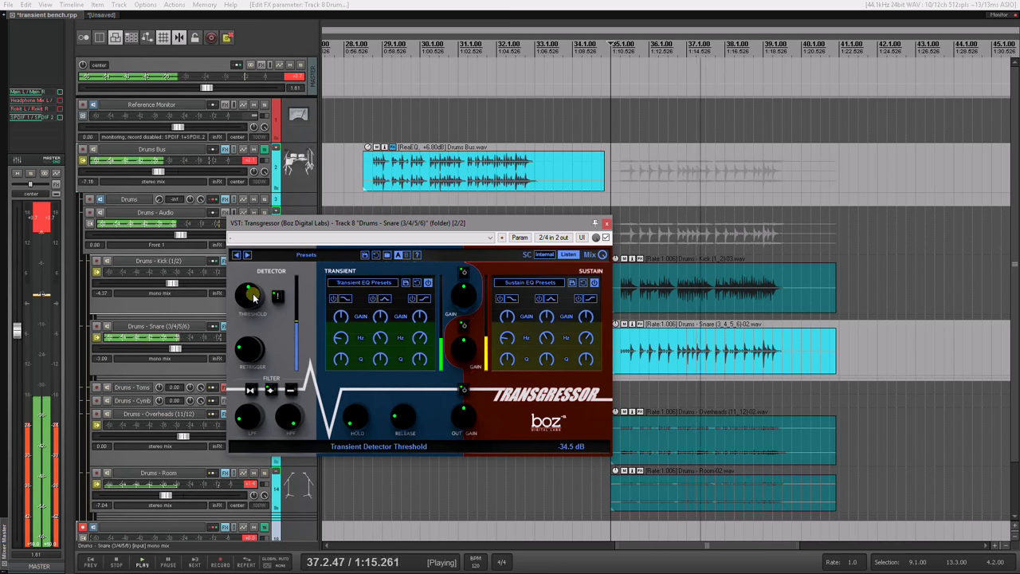
scroll(254, 290, "up", 3)
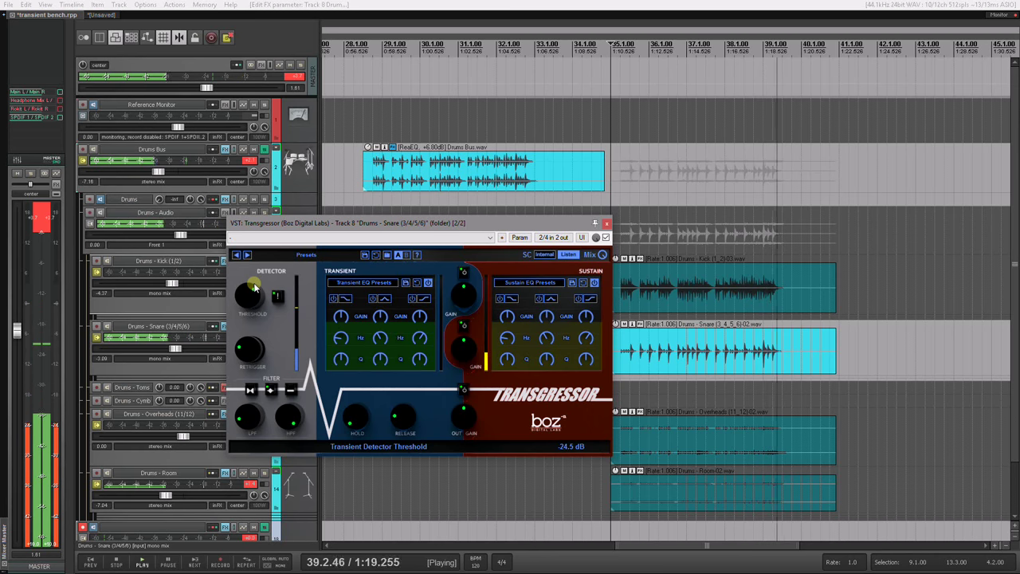
key("space")
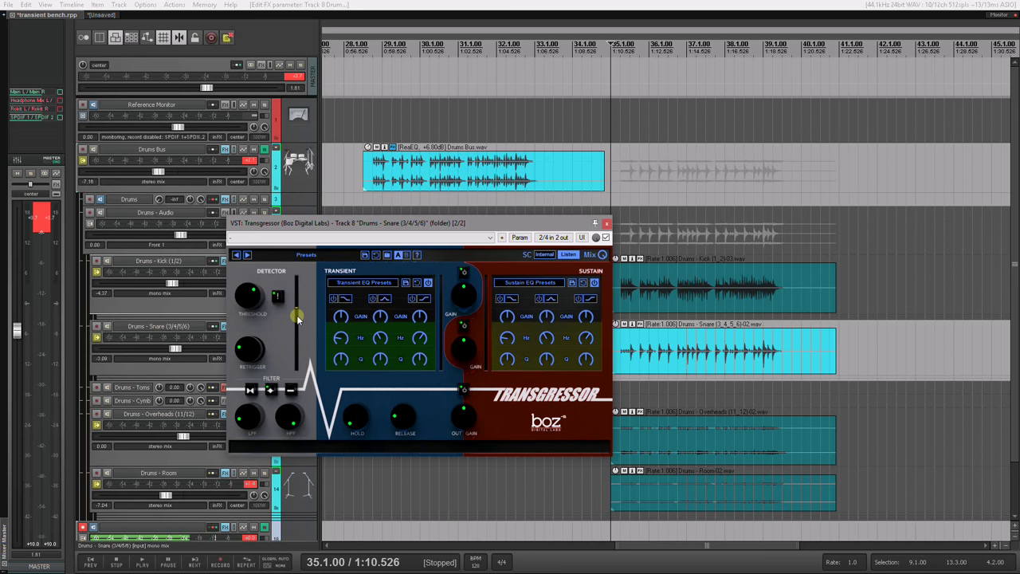
- Switch the snare detector's threshold cutoff to Soft and play the snare
left_click(279, 298)
key("space")
key("space")
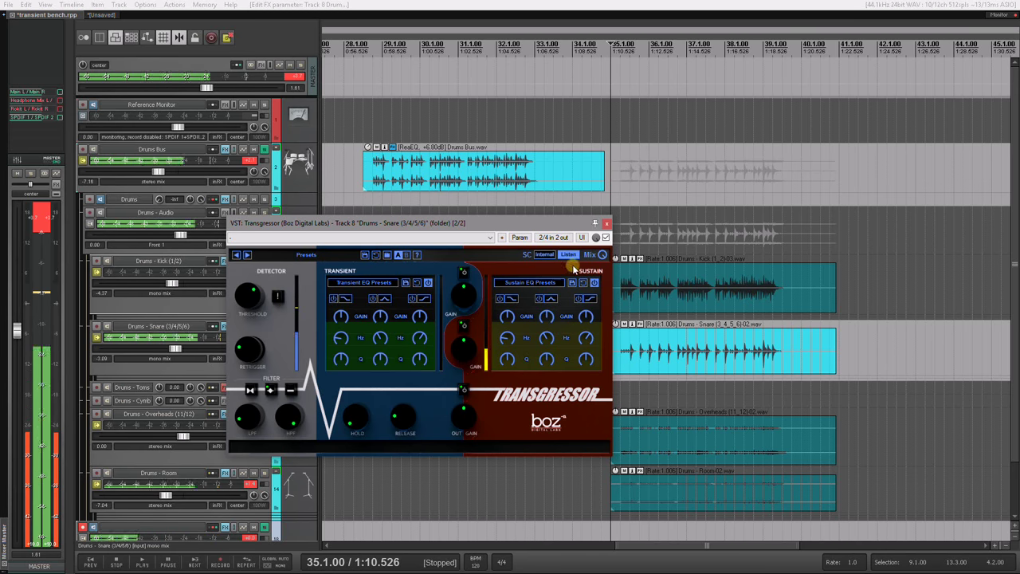
- Turn off Sidechain Listen and play the snare through Transgressor
left_click(571, 256)
key("space")
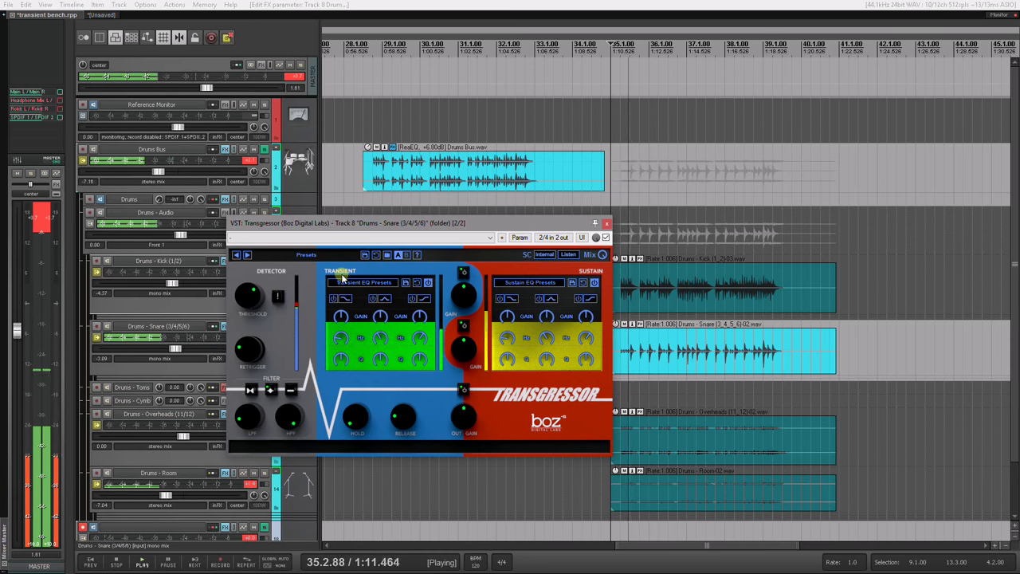
key("space")
- Turn off the snare's Sustain section and play the transient portion with Soft and with Hard threshold cutoff, leaving it on Hard
left_click(462, 327)
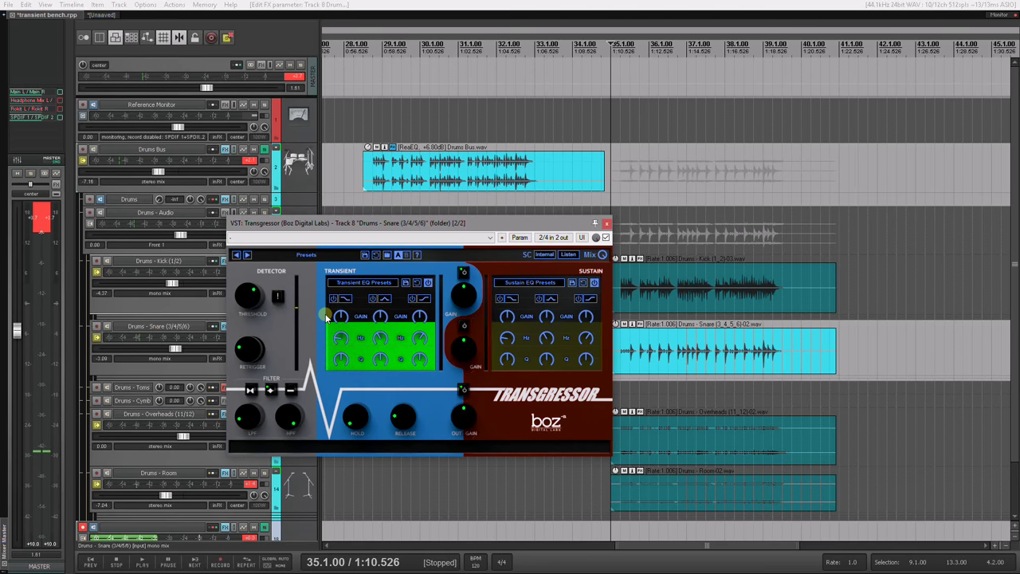
key("space")
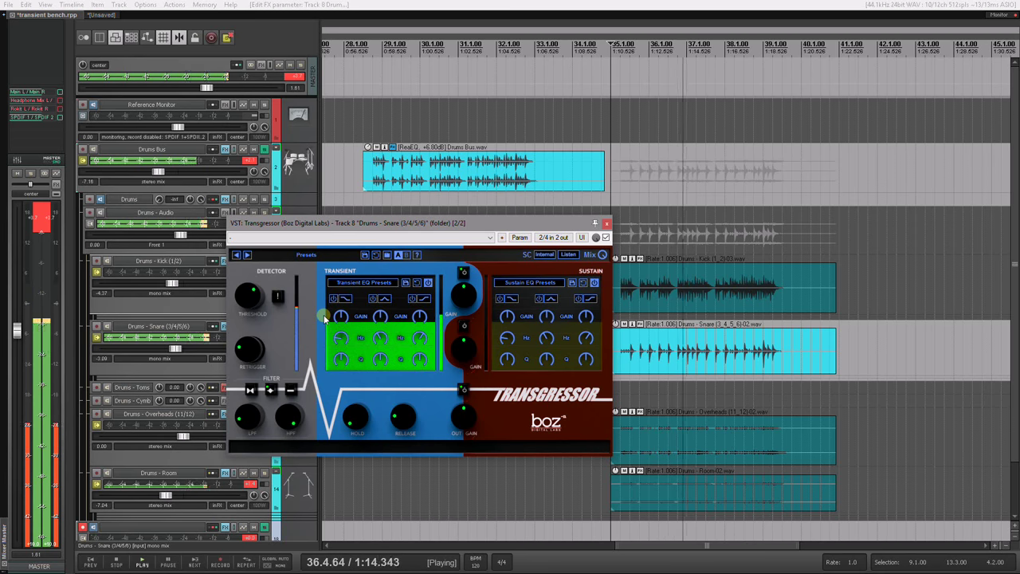
key("space")
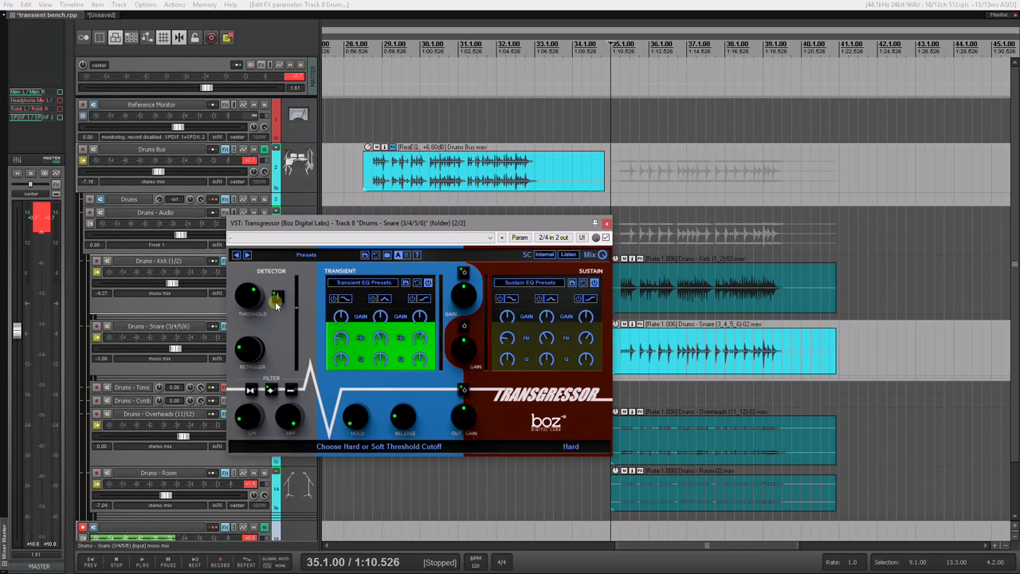
key("space")
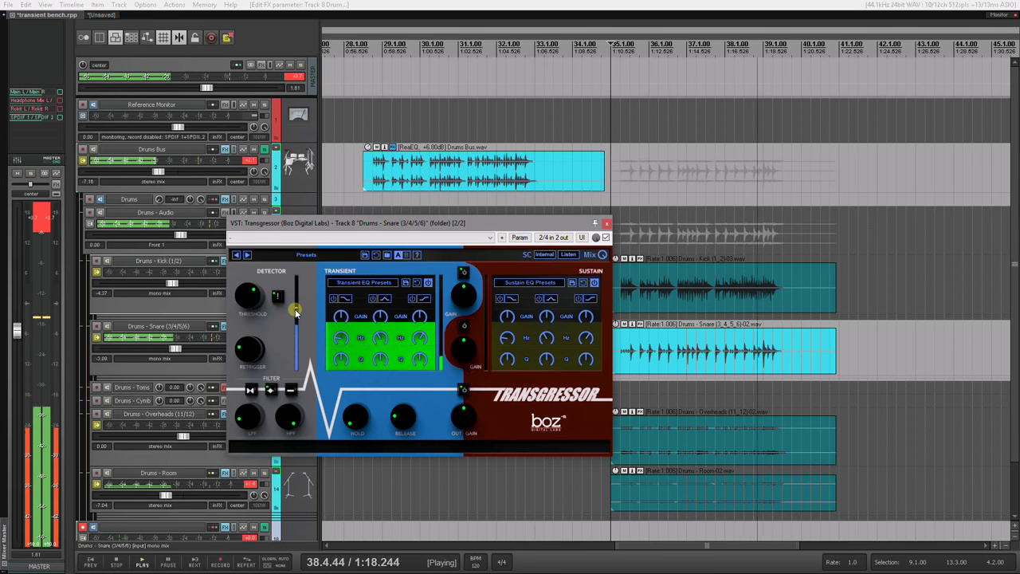
key("space")
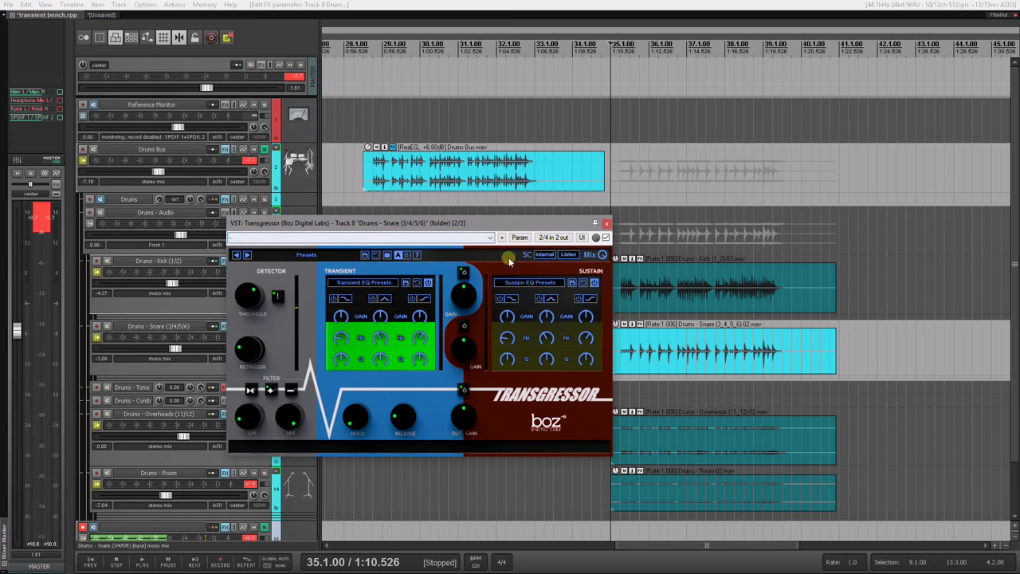
- Turn the snare's Sustain section back on and play the transient and sustain together
left_click(466, 329)
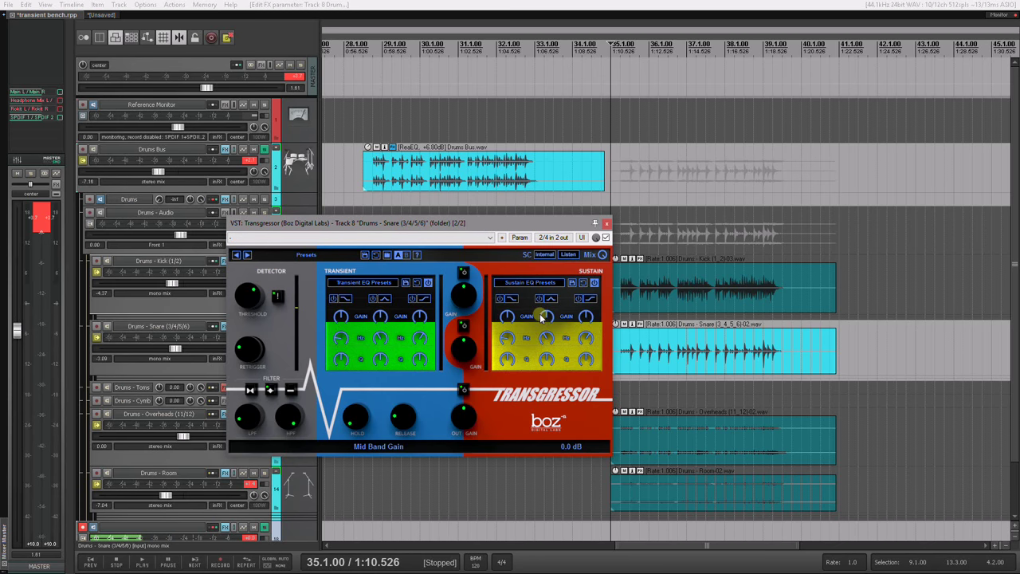
key("space")
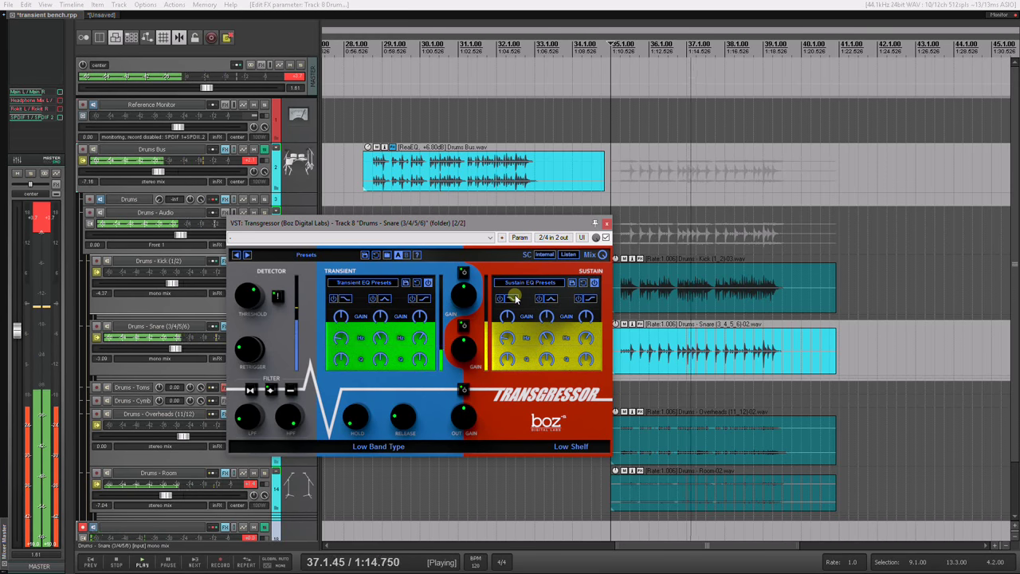
key("space")
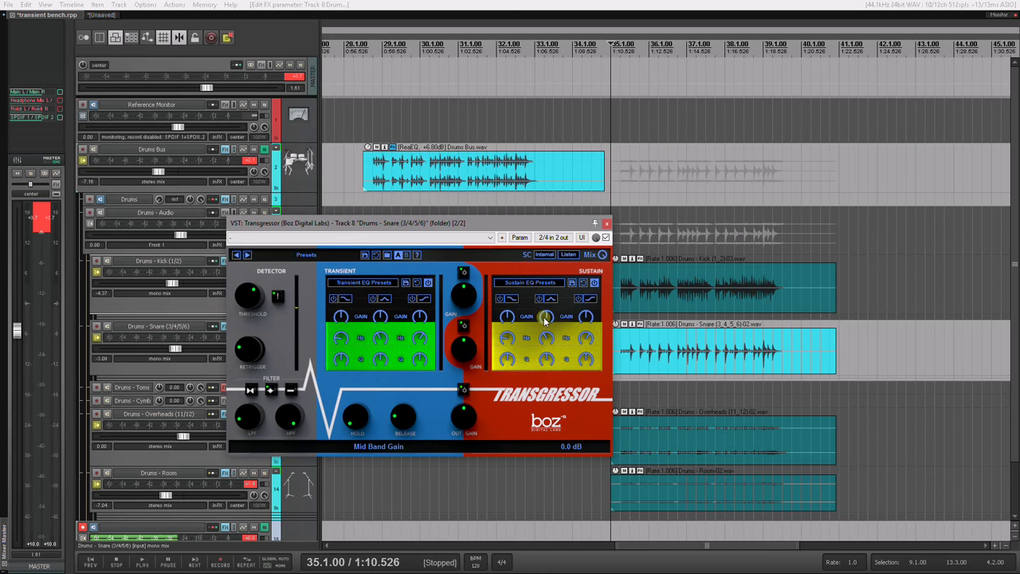
- Boost the snare's sustain EQ mid band, sweep its frequency to 225 Hz during playback, and turn the boost into a cut
scroll(542, 310, "up", 3)
scroll(546, 321, "up", 3)
key("space")
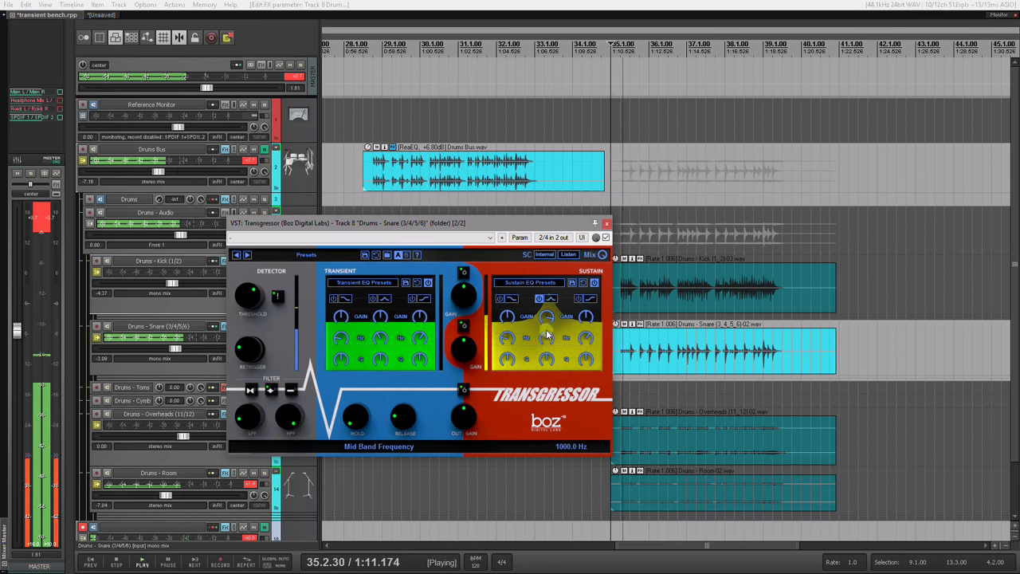
scroll(547, 344, "down", 5)
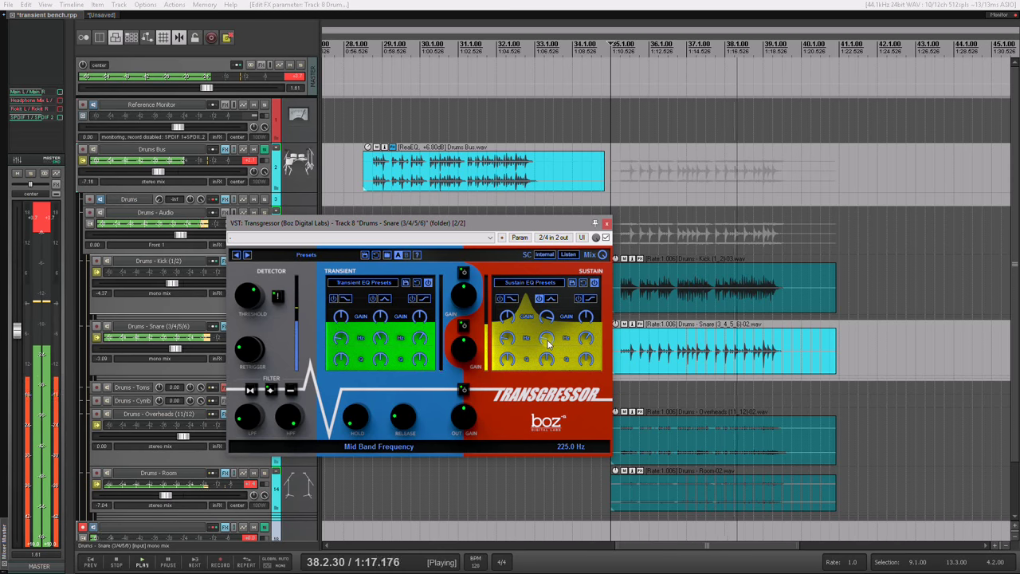
key("space")
left_click_drag(546, 316, 547, 338)
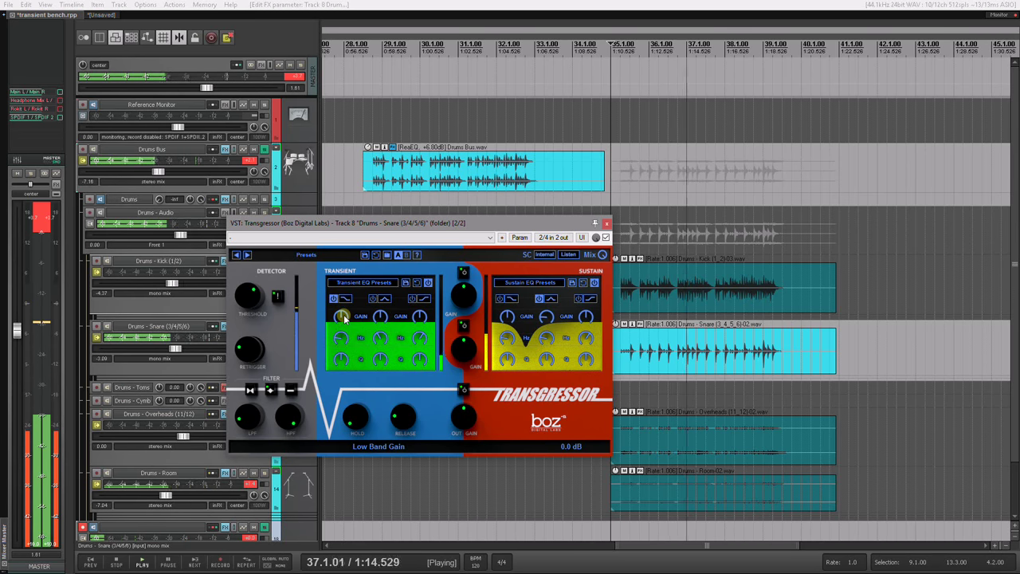
- Boost the low band and high band of the snare's transient EQ during playback, setting the high band gain to 8.2 dB
key("space")
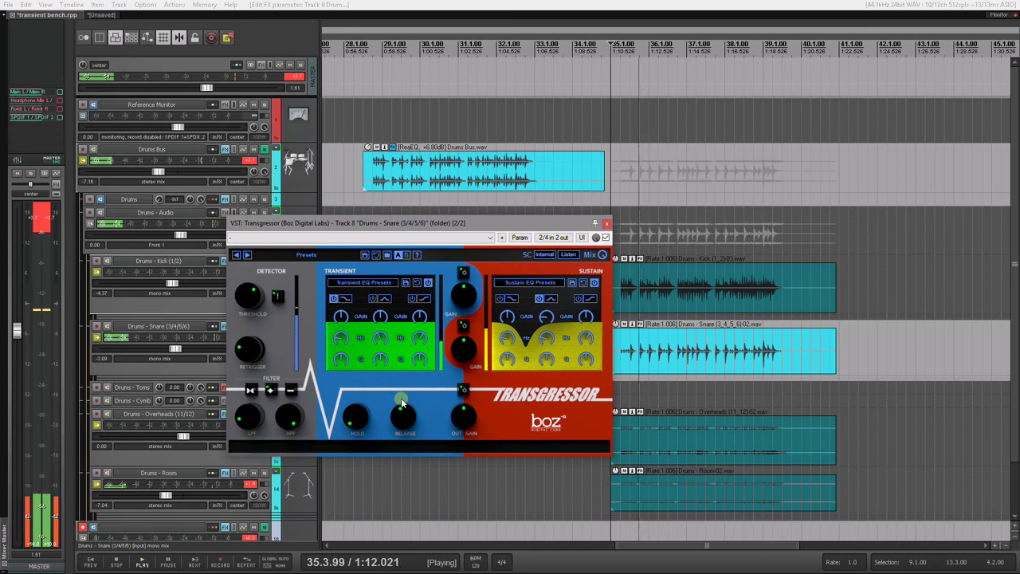
mouse_move(462, 357)
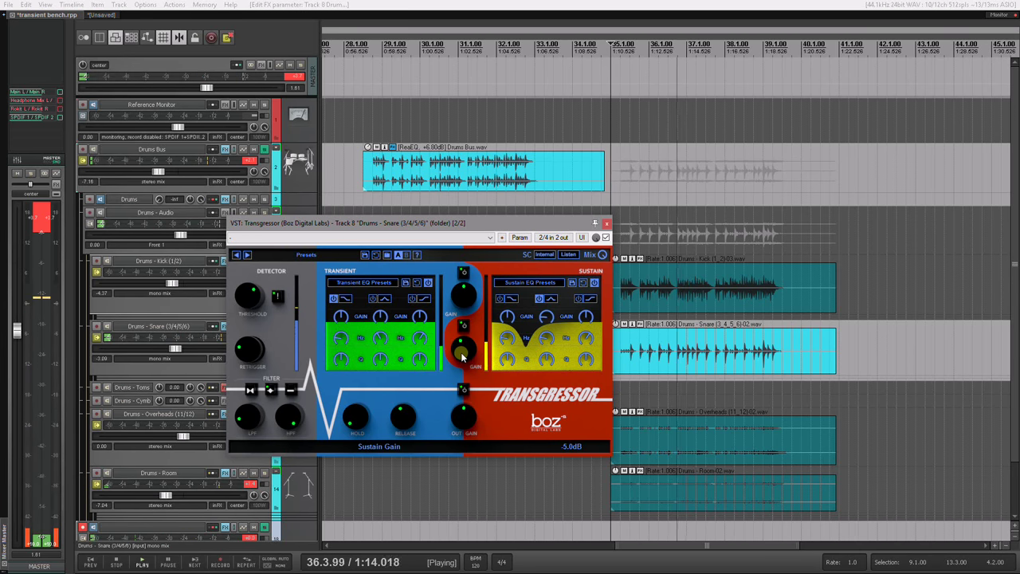
mouse_move(343, 319)
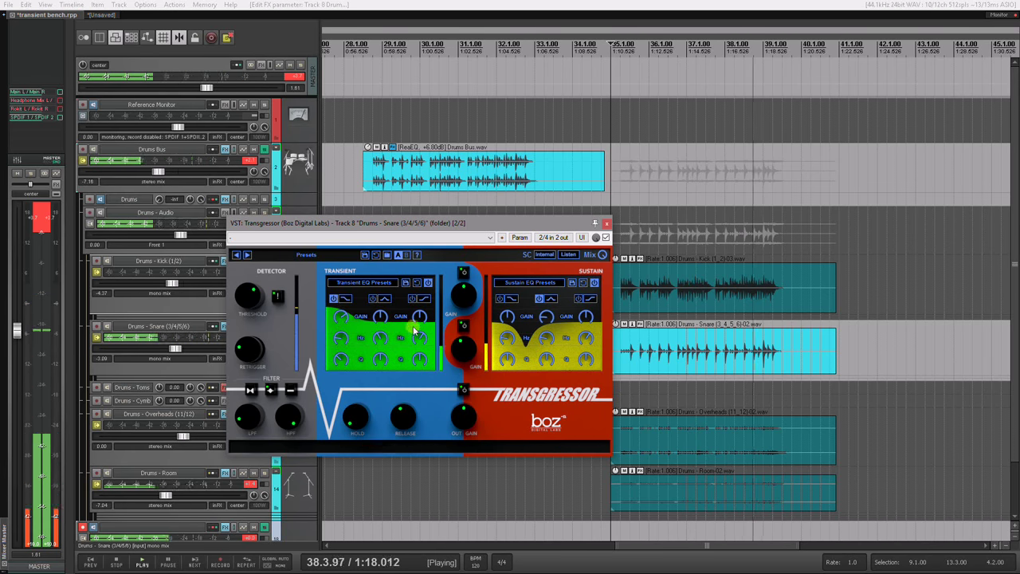
mouse_move(420, 315)
mouse_move(422, 341)
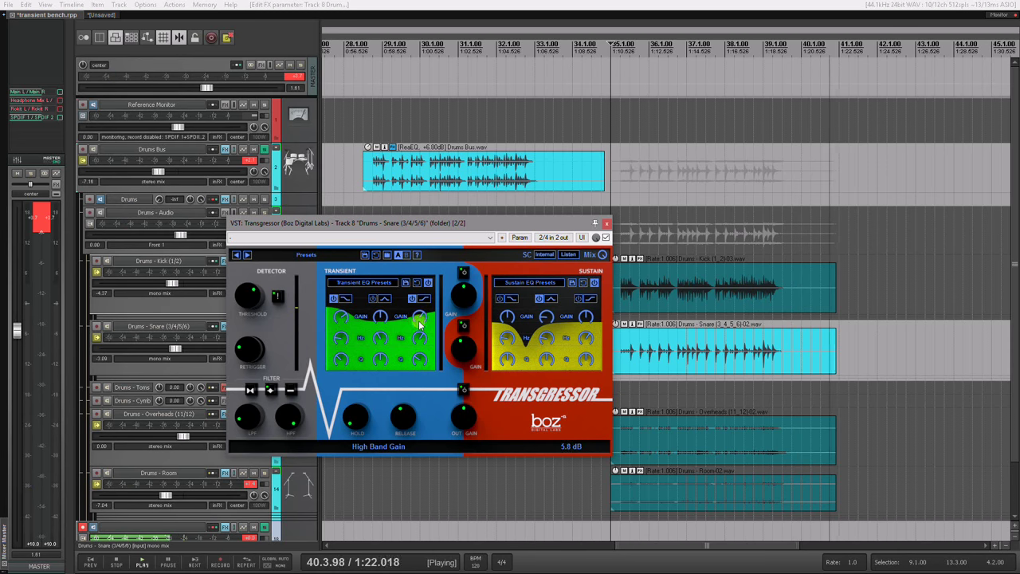
key("space")
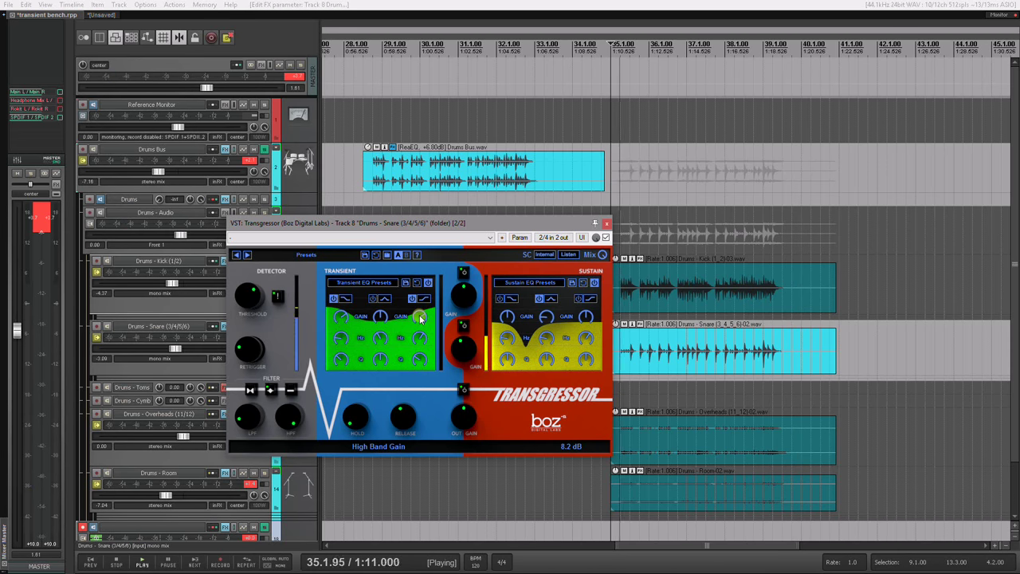
mouse_move(404, 417)
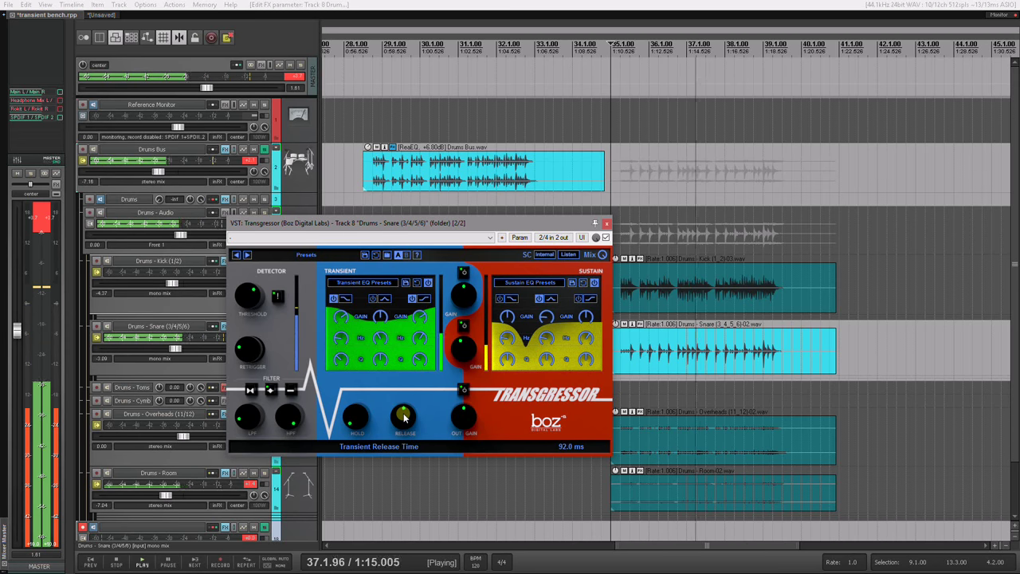
- Turn off the snare's Sustain section to hear the EQ'd transient alone, and turn it back on
left_click(464, 327)
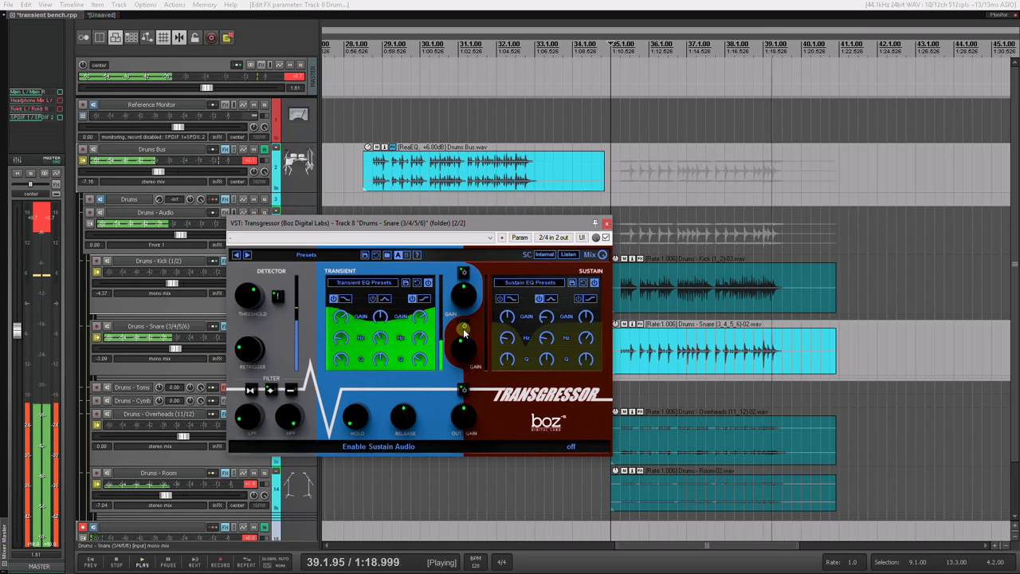
key("space")
left_click(464, 327)
key("space")
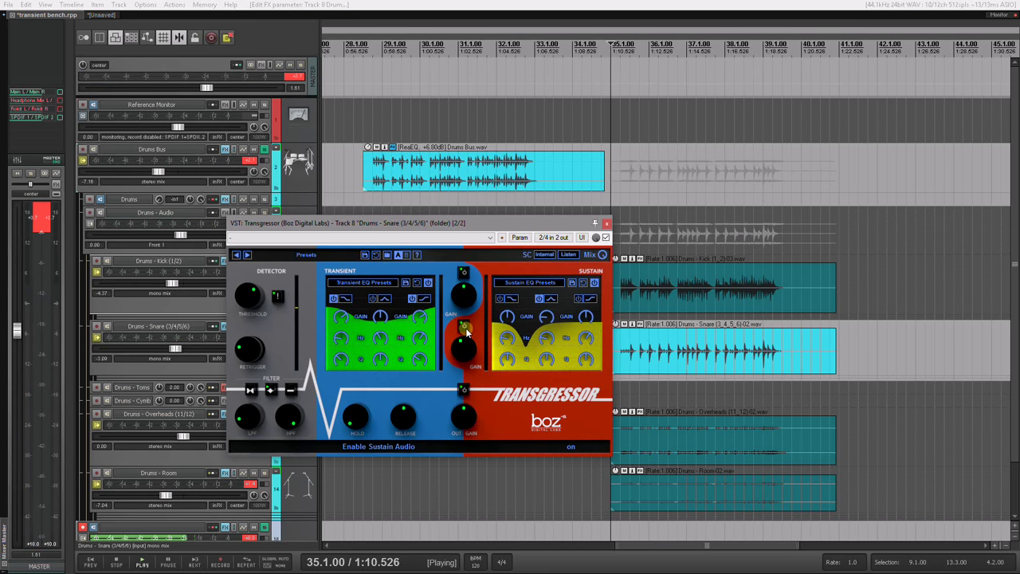
- Compare the snare with Transgressor bypassed and enabled during playback, leaving it enabled
left_click(463, 391)
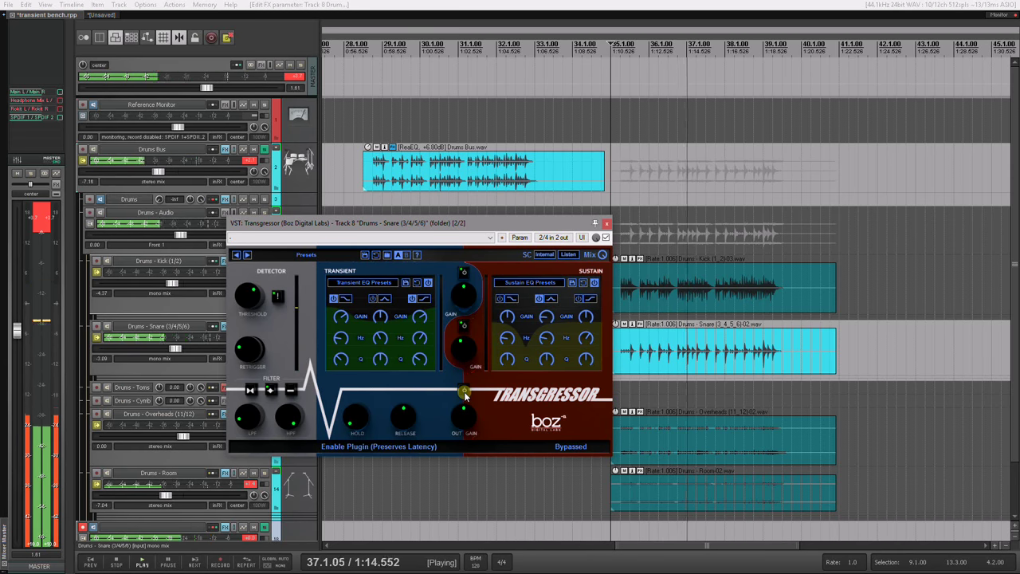
left_click(464, 392)
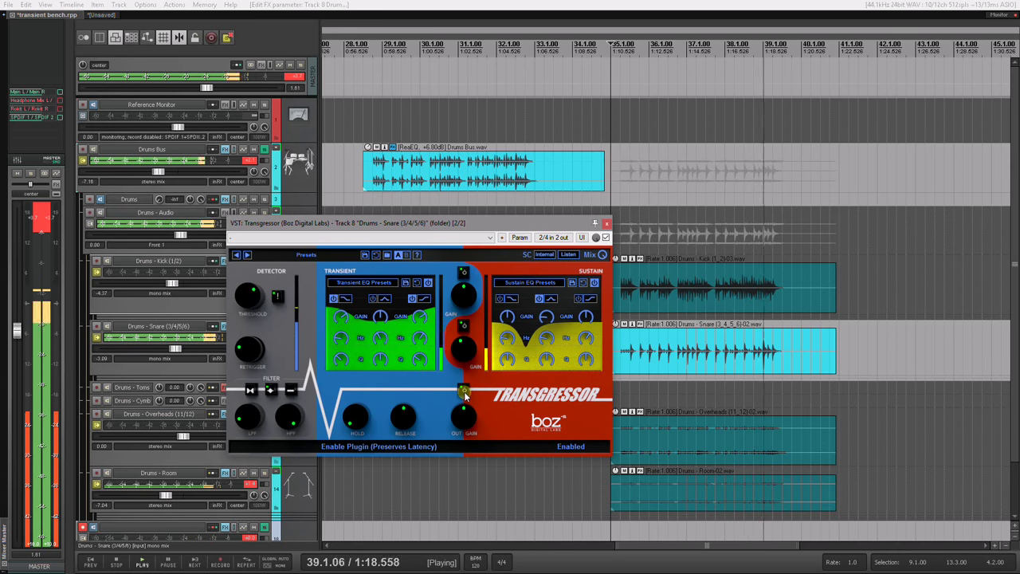
key("space")
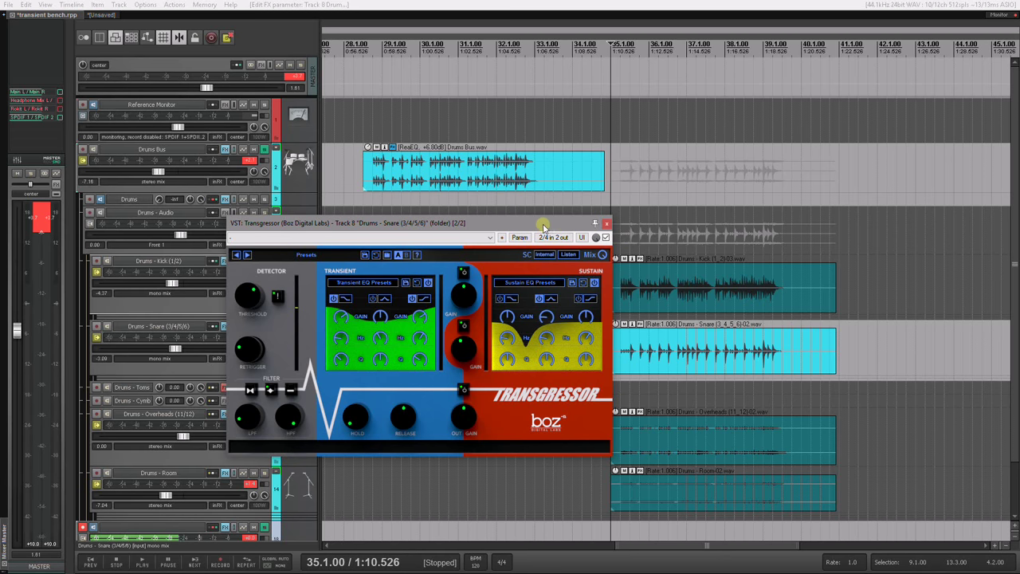
- Clear the snare's plugin window out of the way, unsolo the snare and play the full drum mix
left_click_drag(543, 228, 1019, 303)
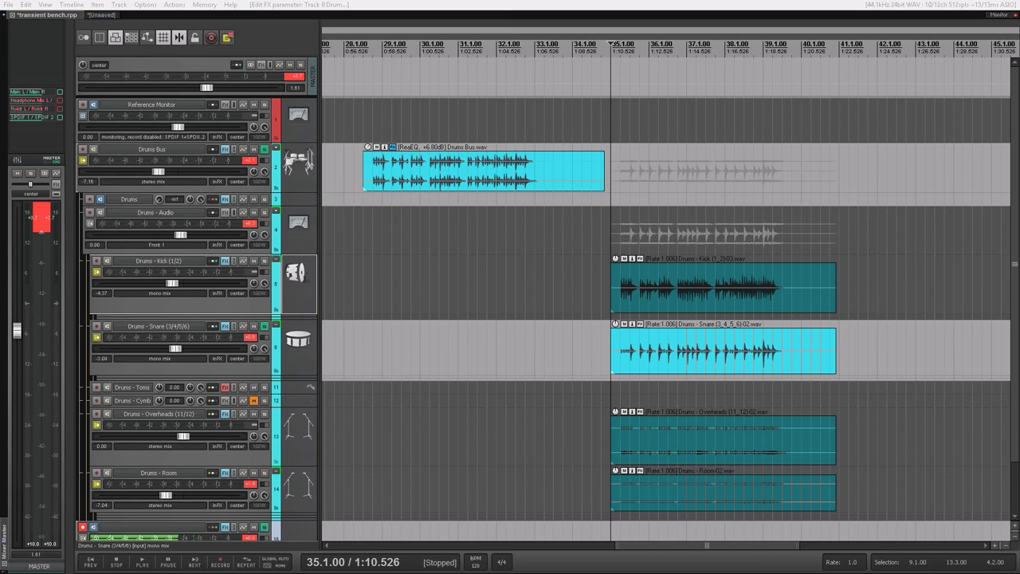
left_click(263, 327)
key("space")
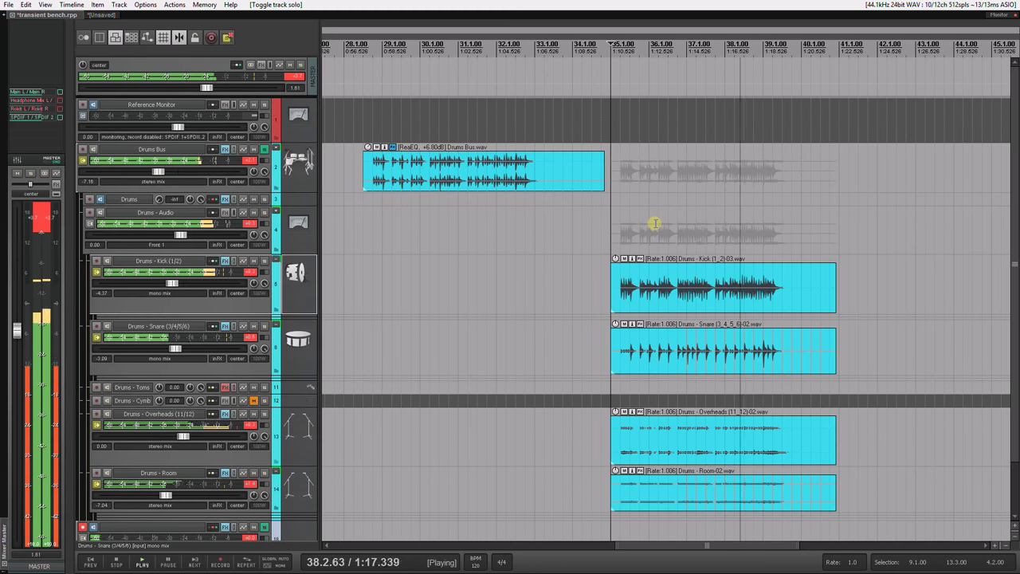
key("space")
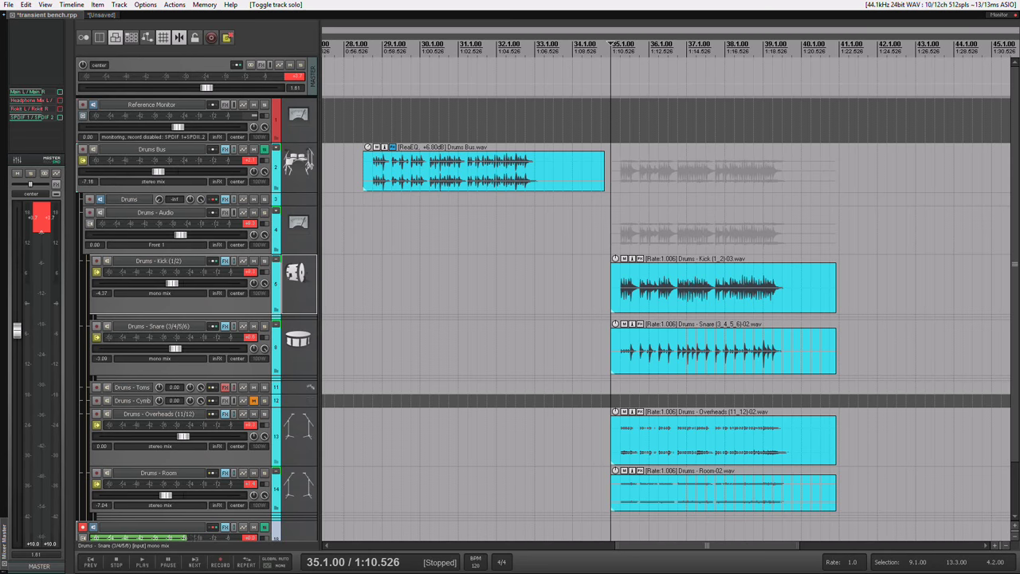
- Bring up Transgressor for the Drums - Room track, solo the track and play it
left_click_drag(970, 230, 540, 216)
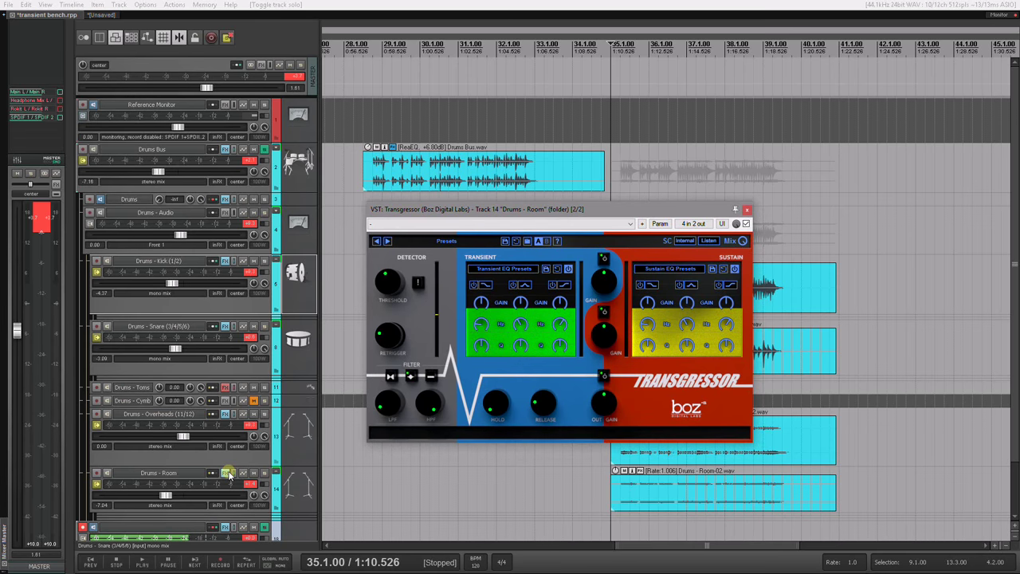
left_click(271, 471)
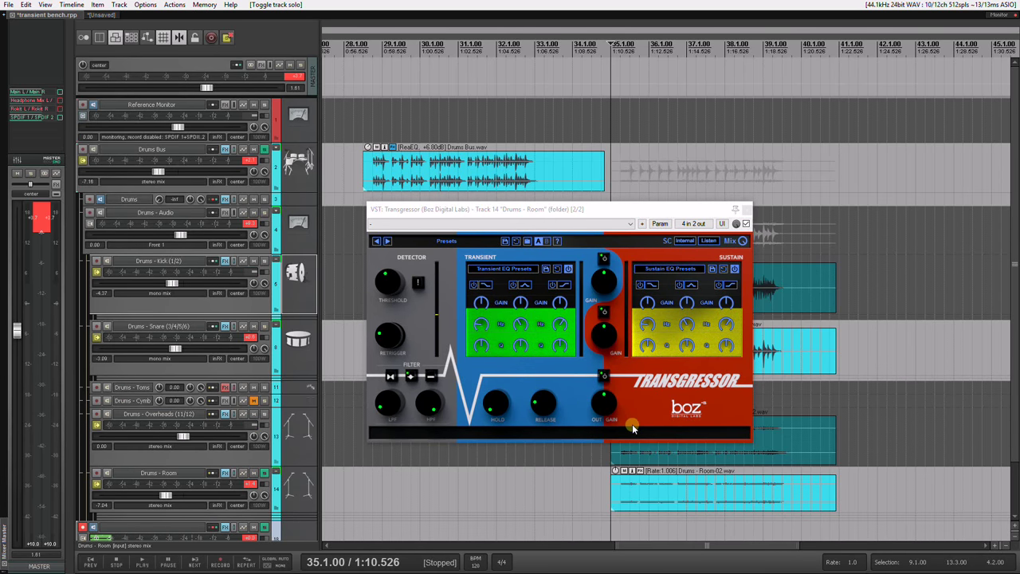
key("space")
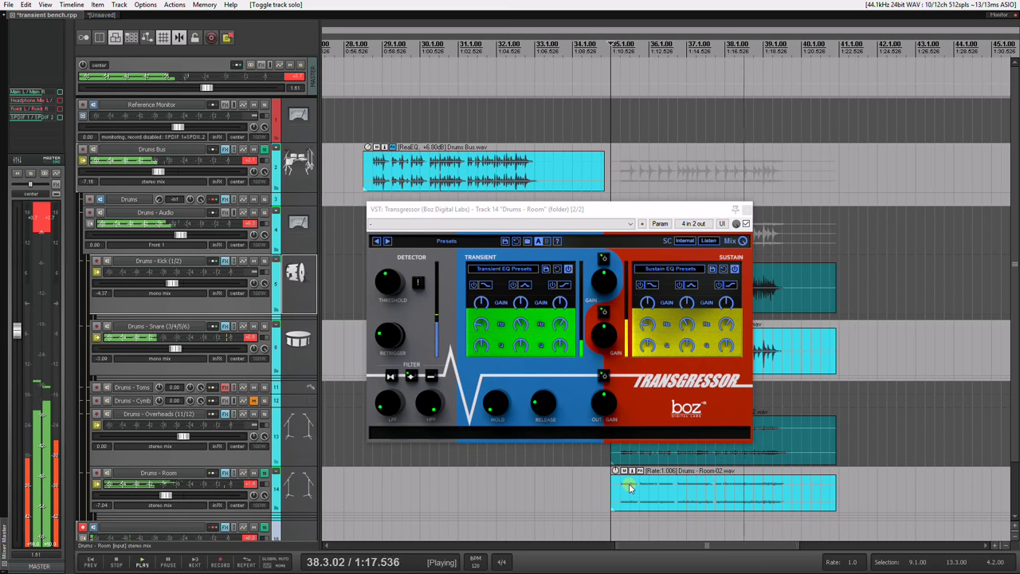
key("space")
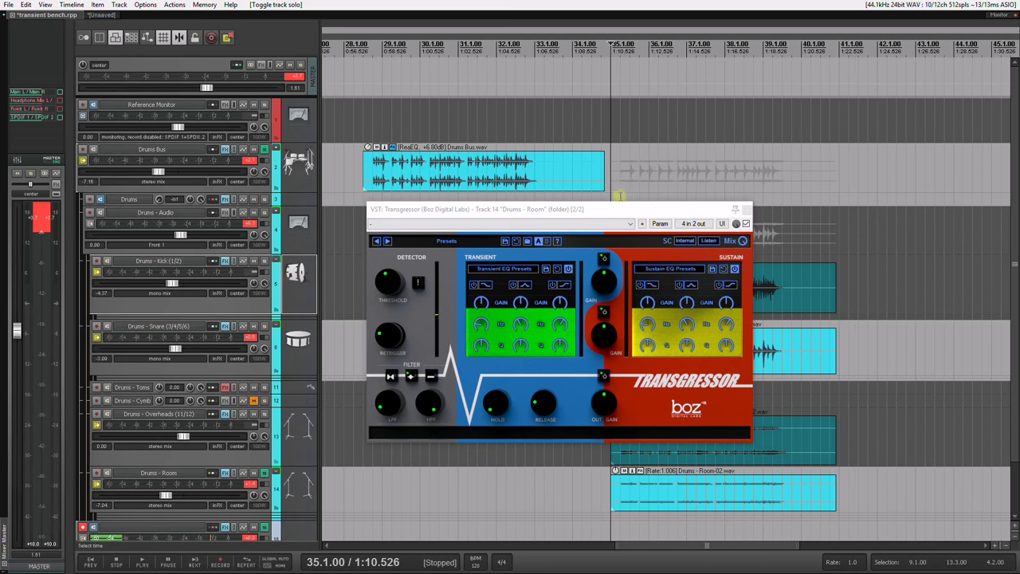
left_click_drag(571, 209, 594, 182)
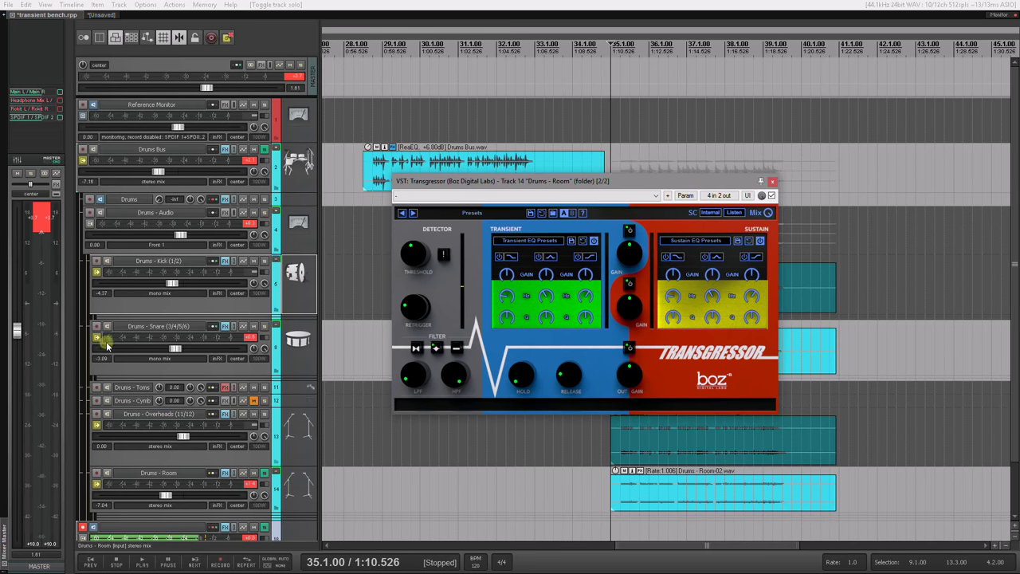
- Switch the room's sidechain from Internal to External while auditioning it with Sidechain Listen, and turn Listen off again
mouse_move(214, 331)
left_click(738, 215)
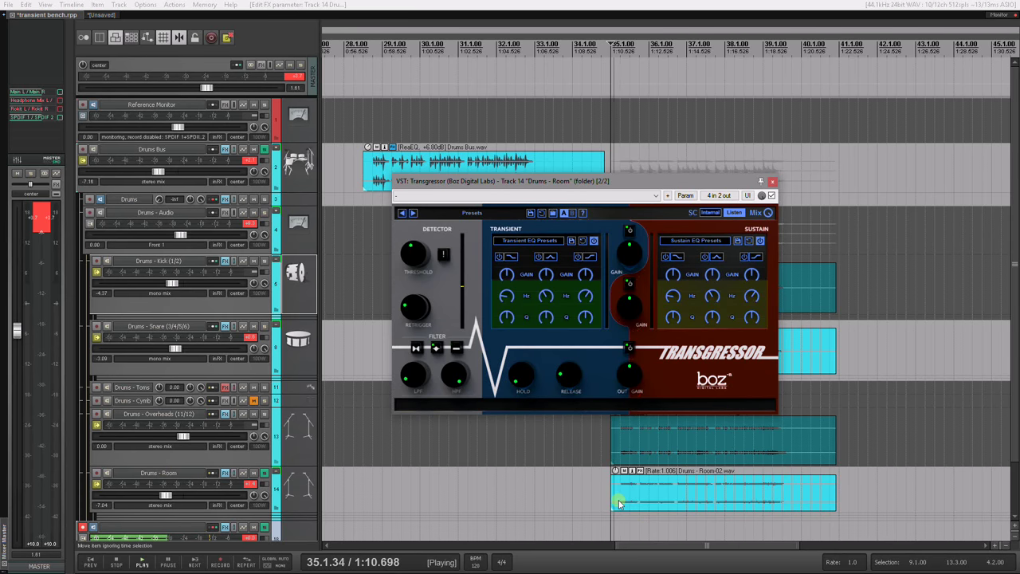
left_click(710, 214)
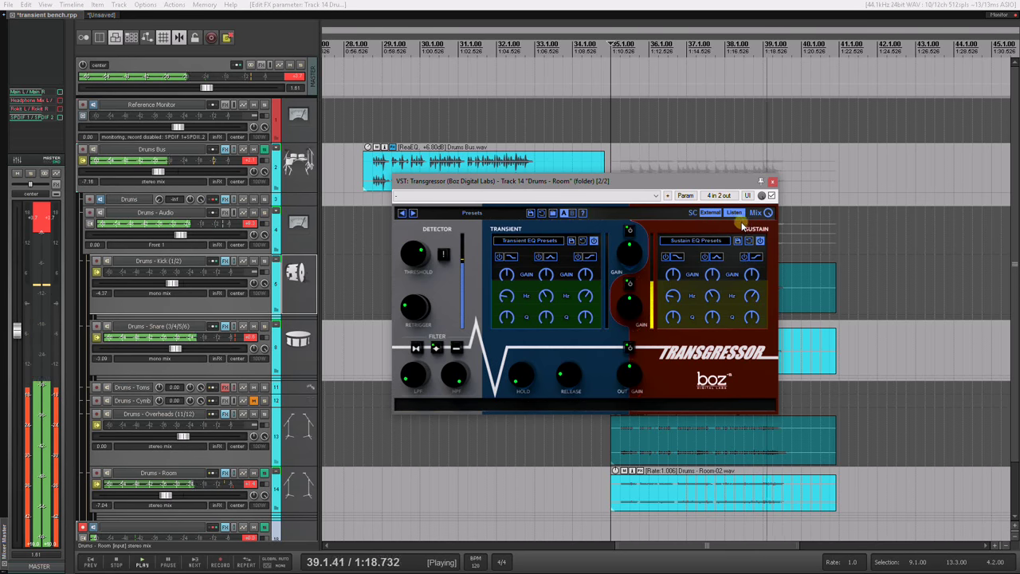
key("space")
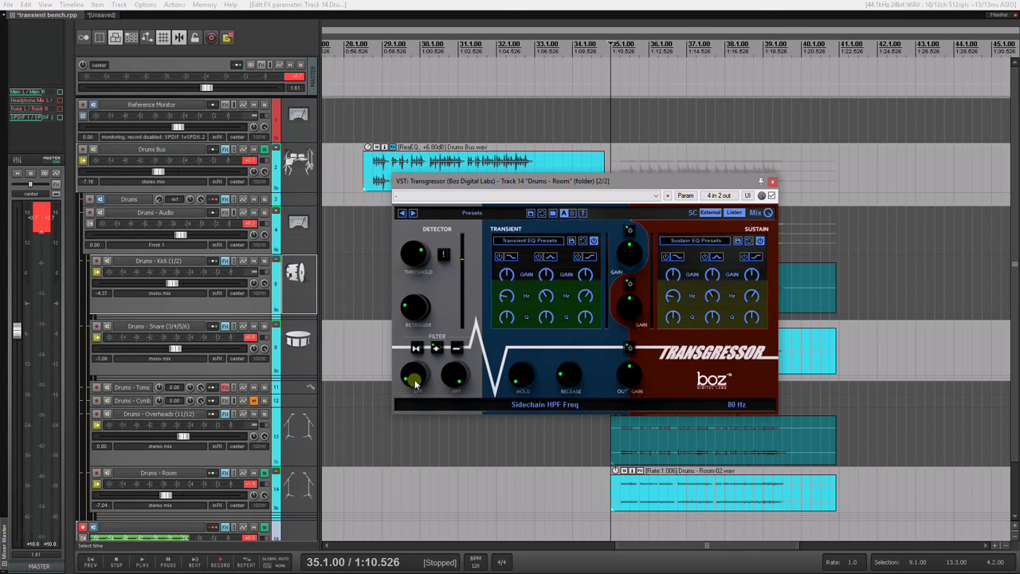
left_click(733, 216)
- Play the room's transient portion with Sustain off, set the threshold cutoff to Hard, and turn Sustain back on
left_click(630, 283)
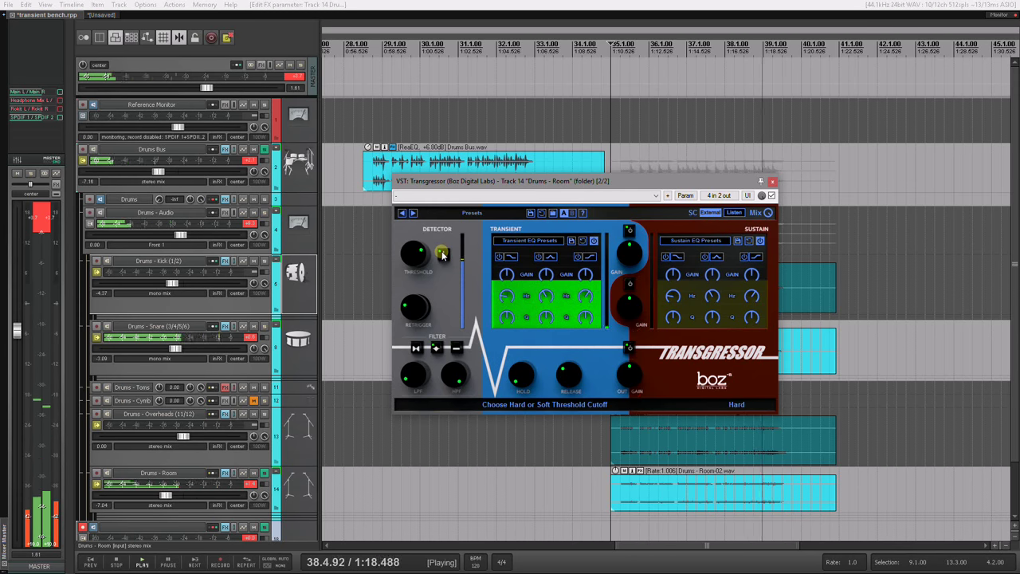
key("space")
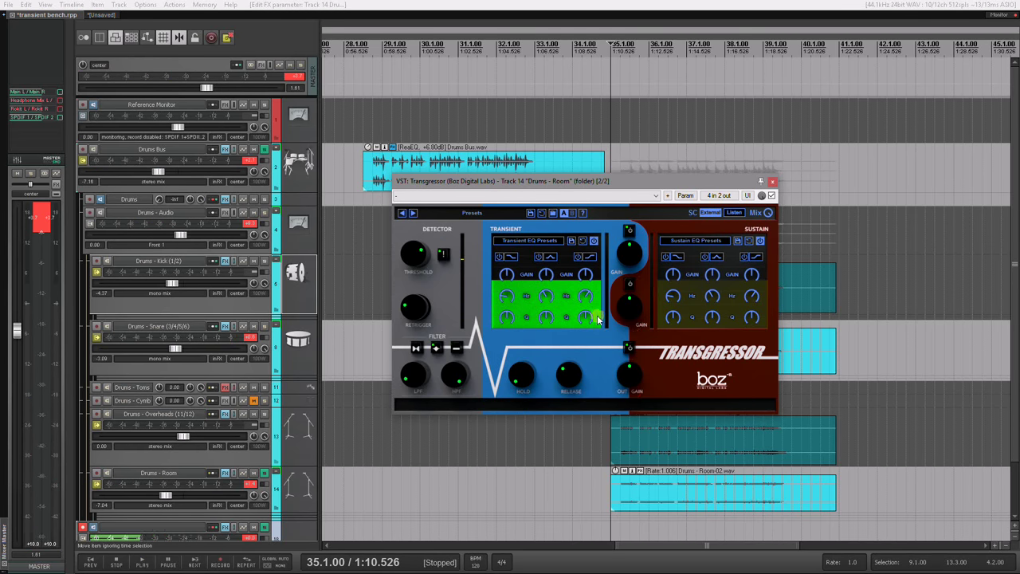
left_click(630, 287)
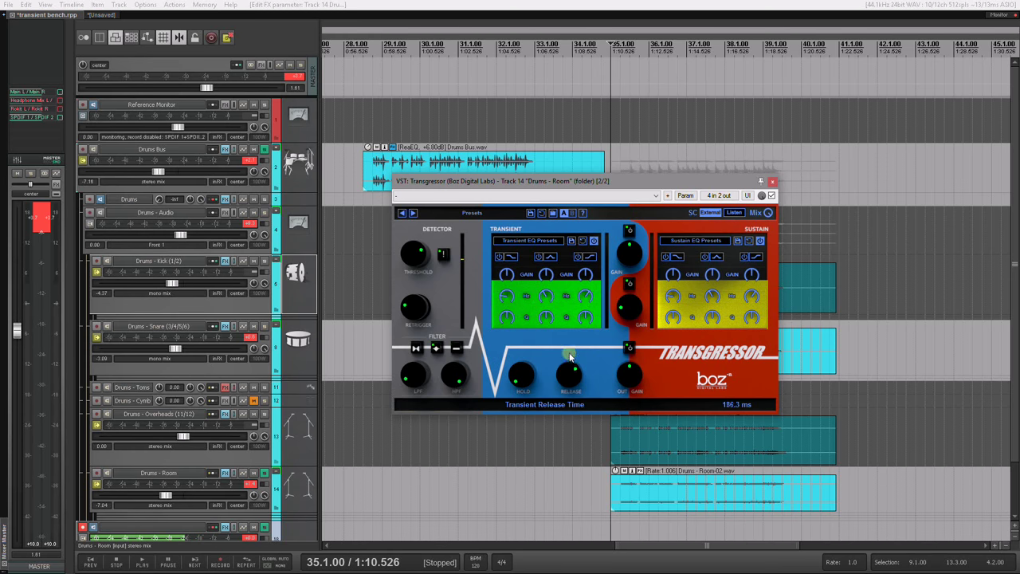
- Lower the room's sustain gain, raise its transient gain and set the transient release time to 154.6 ms during playback
left_click_drag(570, 357, 570, 347)
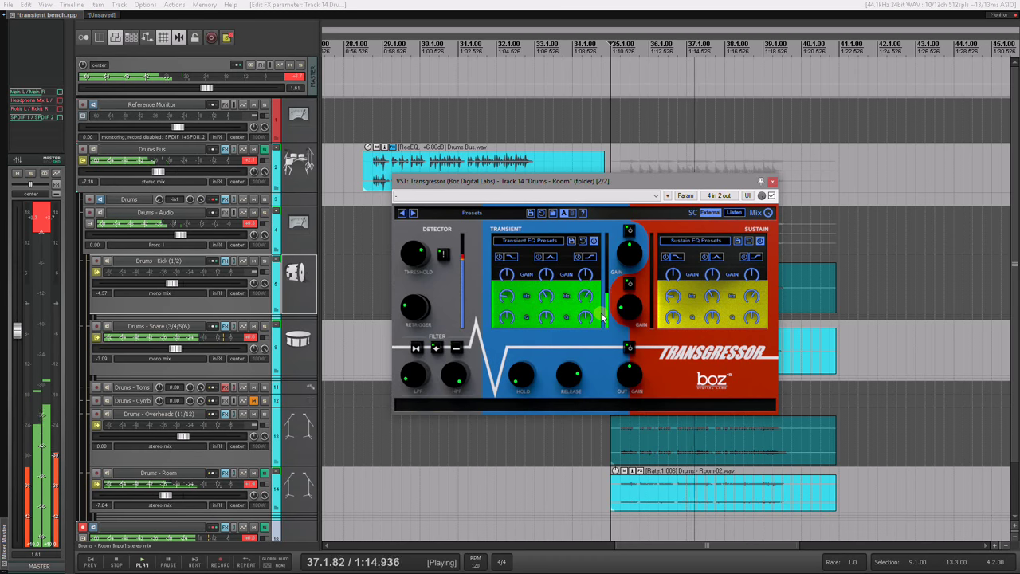
mouse_move(572, 376)
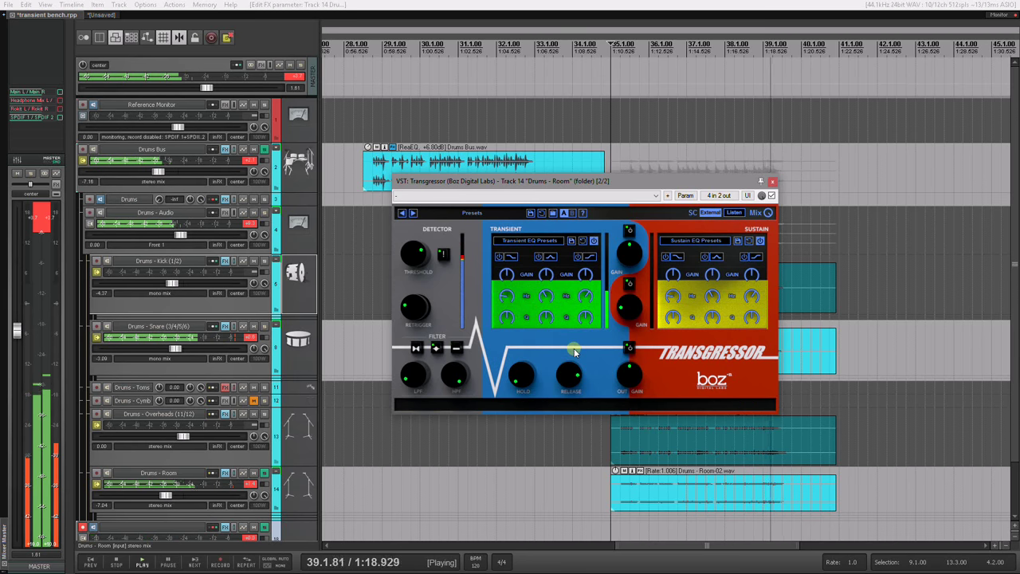
key("space")
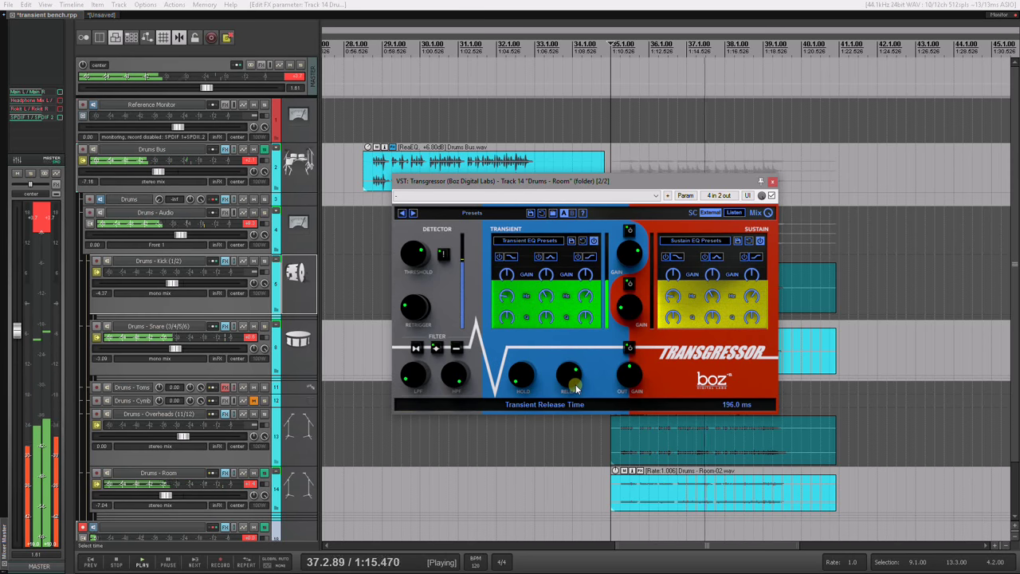
scroll(572, 376, "down", 4)
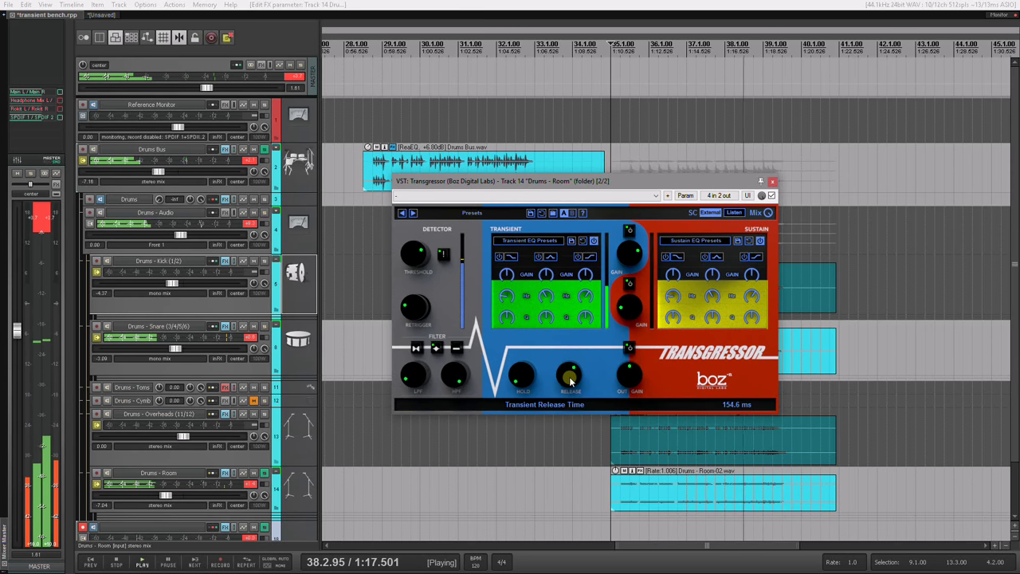
key("space")
- Unsolo the room track and set its transient gain to 12.2 dB while the full drum mix plays
left_click(260, 476)
key("space")
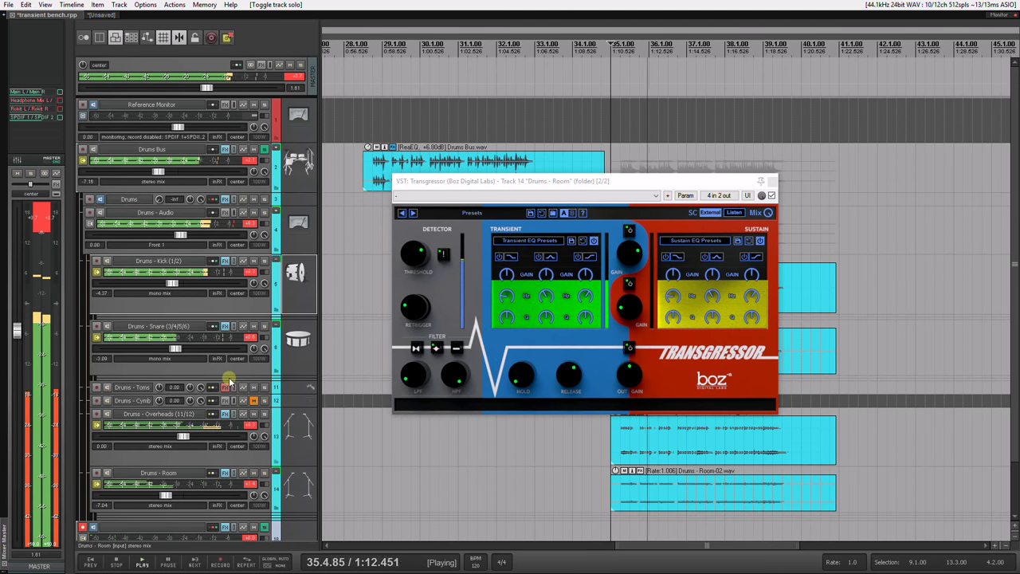
left_click(632, 252)
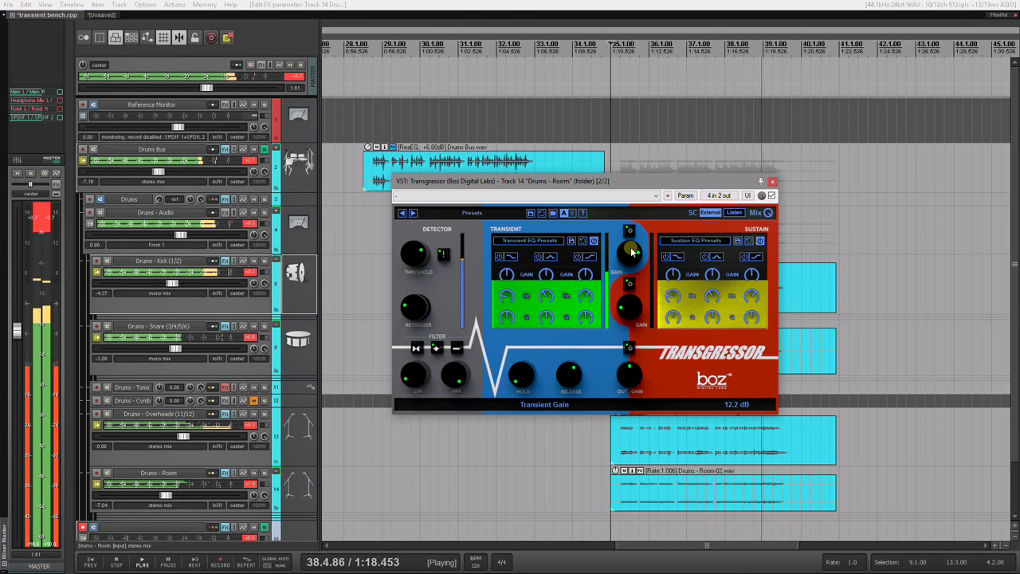
key("space")
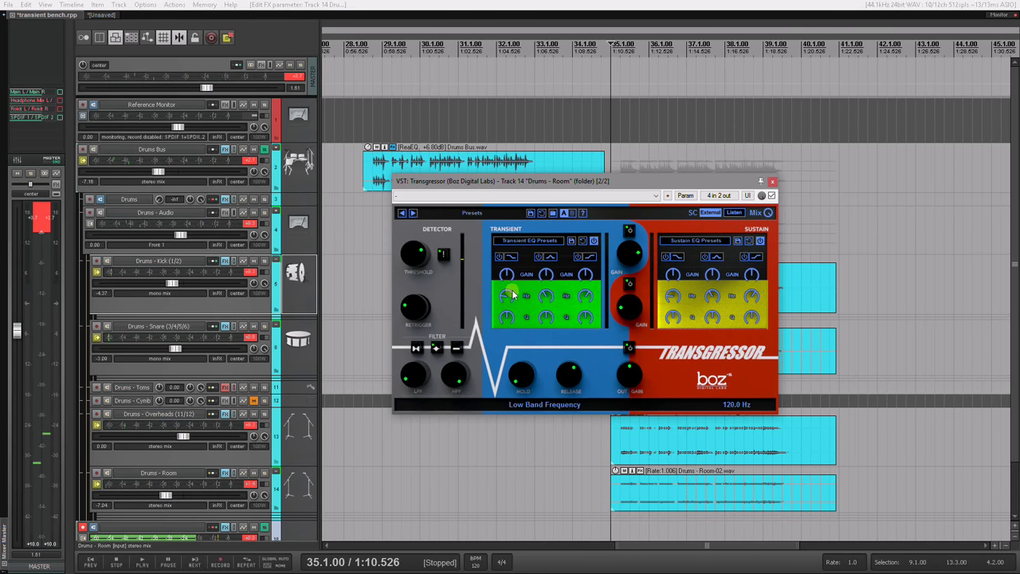
- Compare the full drum mix with the room track muted and unmuted, leaving it unmuted
left_click(253, 474)
key("space")
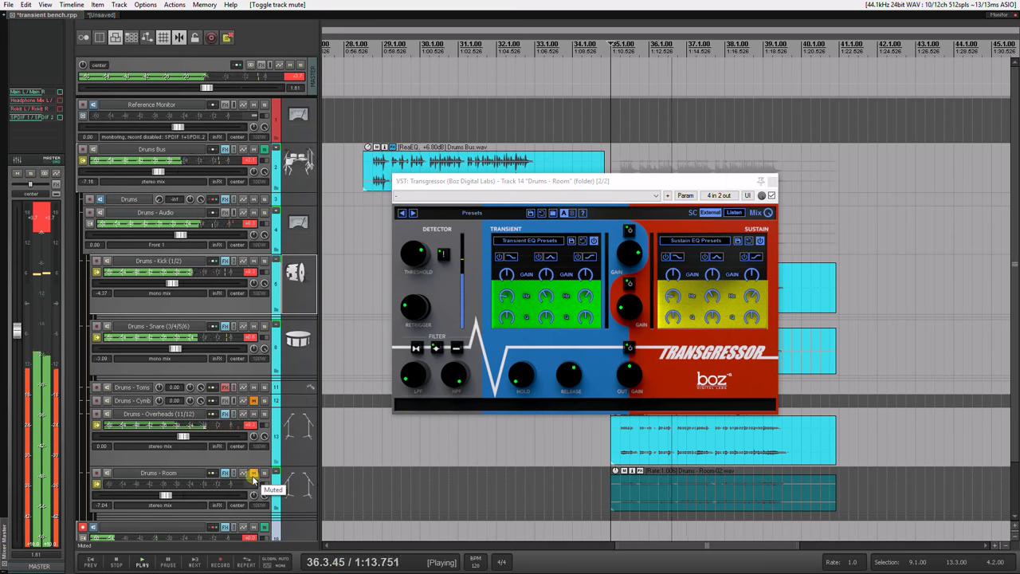
left_click(253, 474)
mouse_move(456, 371)
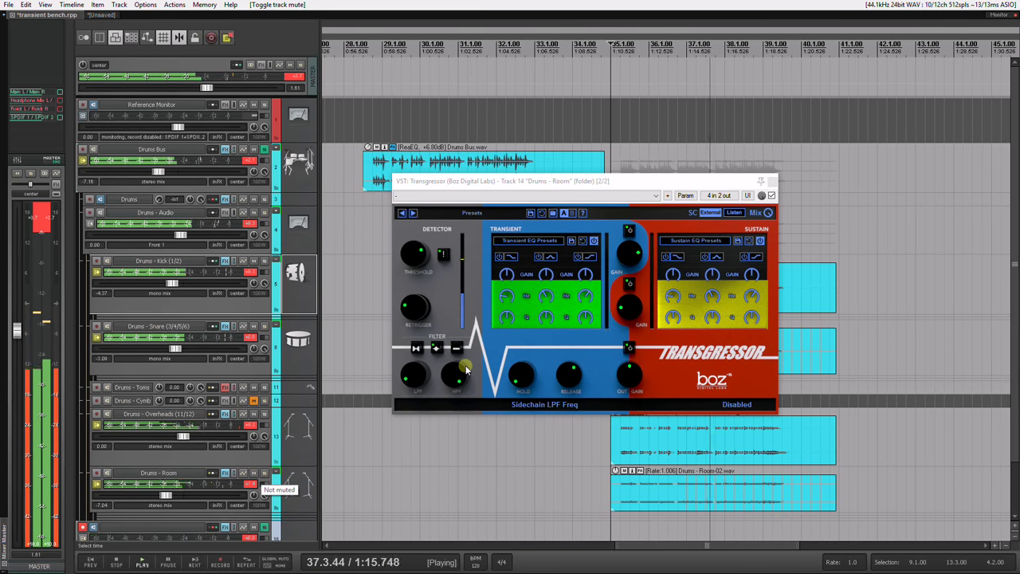
key("space")
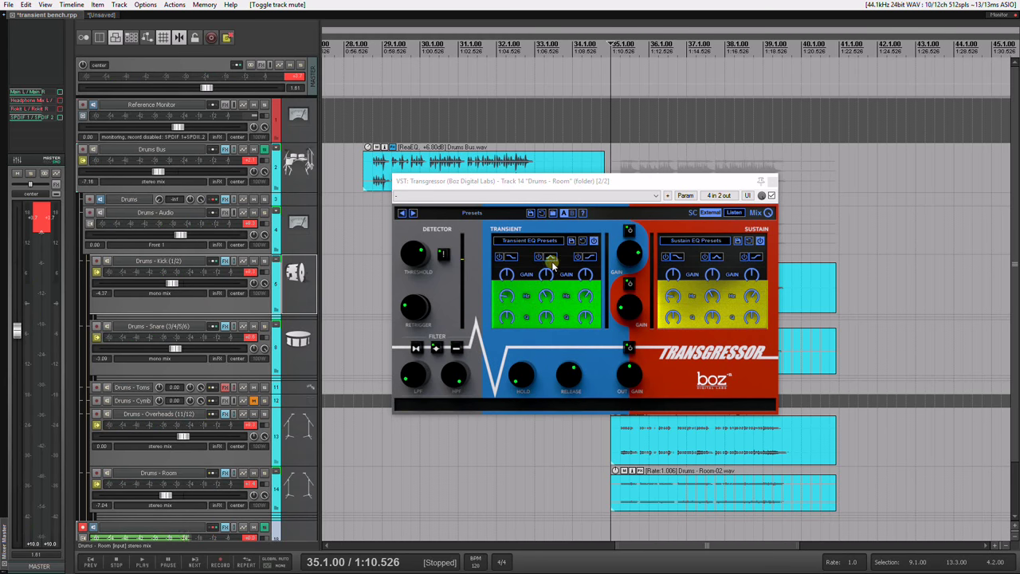
- Enable the mid band of the room's transient EQ and set it to about -14.7 dB at 306 Hz, playing the mix
left_click_drag(548, 276, 547, 275)
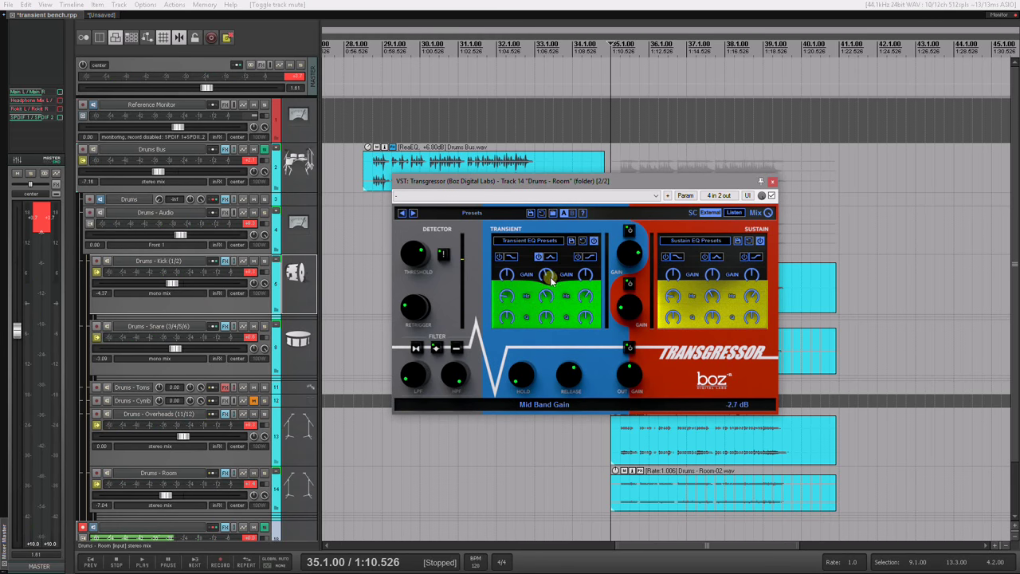
mouse_move(548, 299)
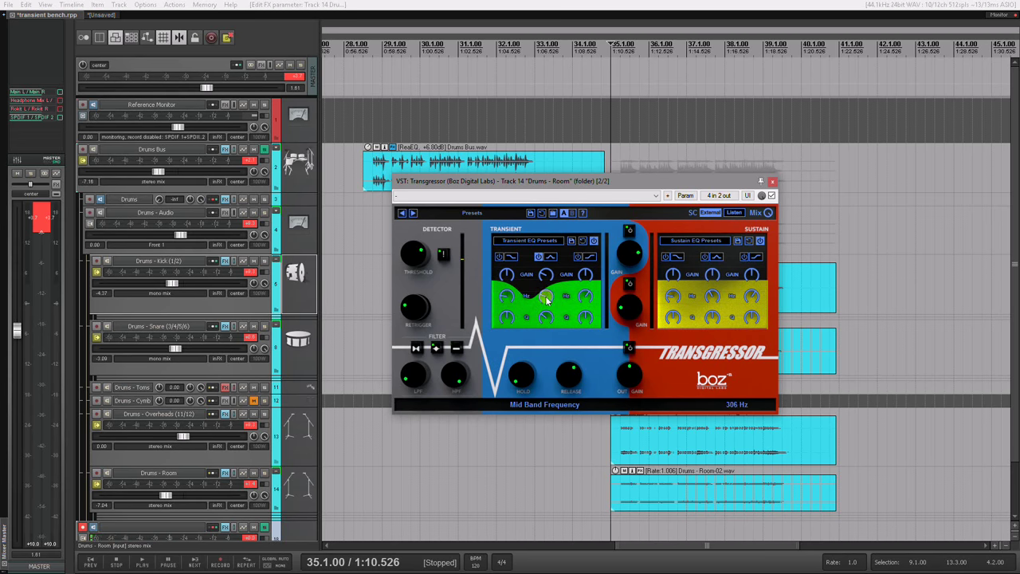
left_click_drag(546, 275, 545, 285)
key("space")
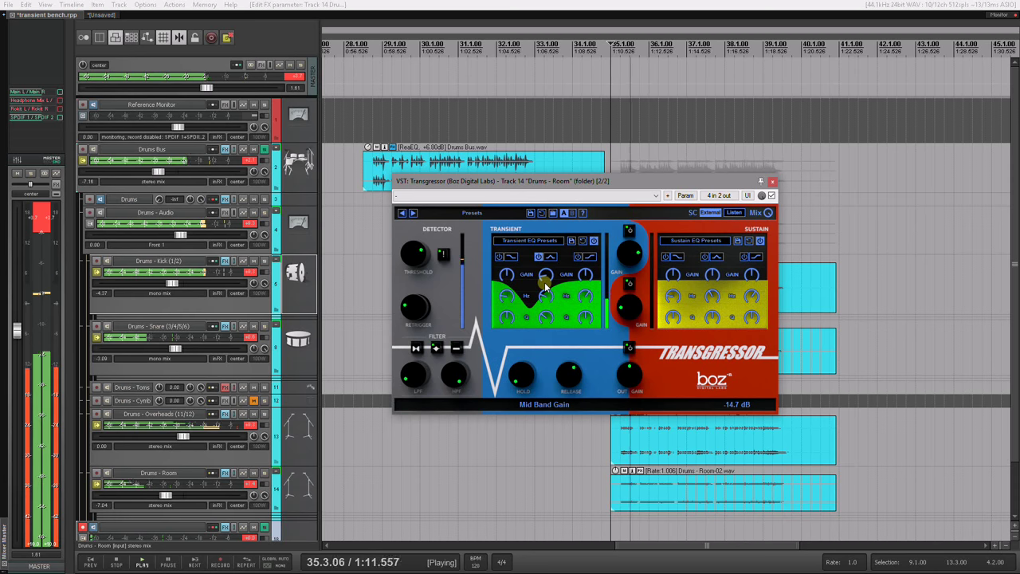
double_click(546, 285)
- Raise the room's transient gain to about 15.8 dB while the full drum mix plays, and stop playback
mouse_move(624, 252)
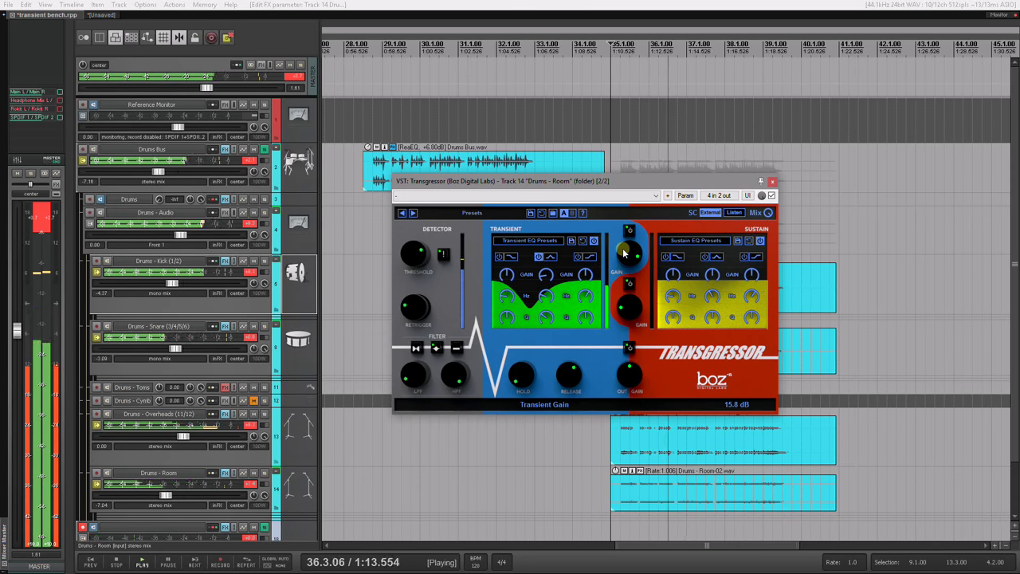
left_click_drag(624, 251, 635, 261)
key("space")
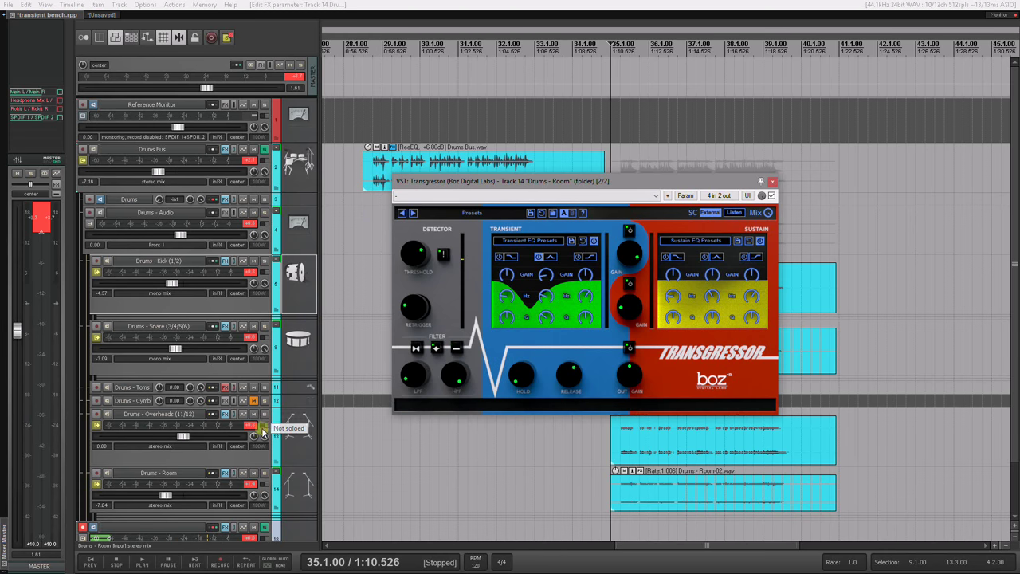
- Solo the room track during playback, set its transient release time to about 232.4 ms, and unsolo it
left_click(265, 474)
key("space")
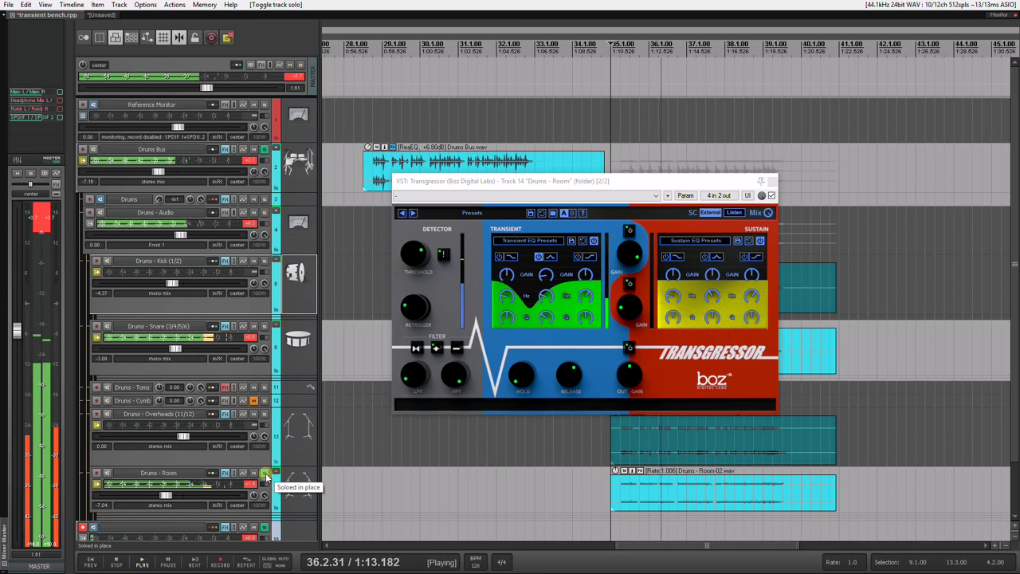
left_click_drag(546, 377, 552, 362)
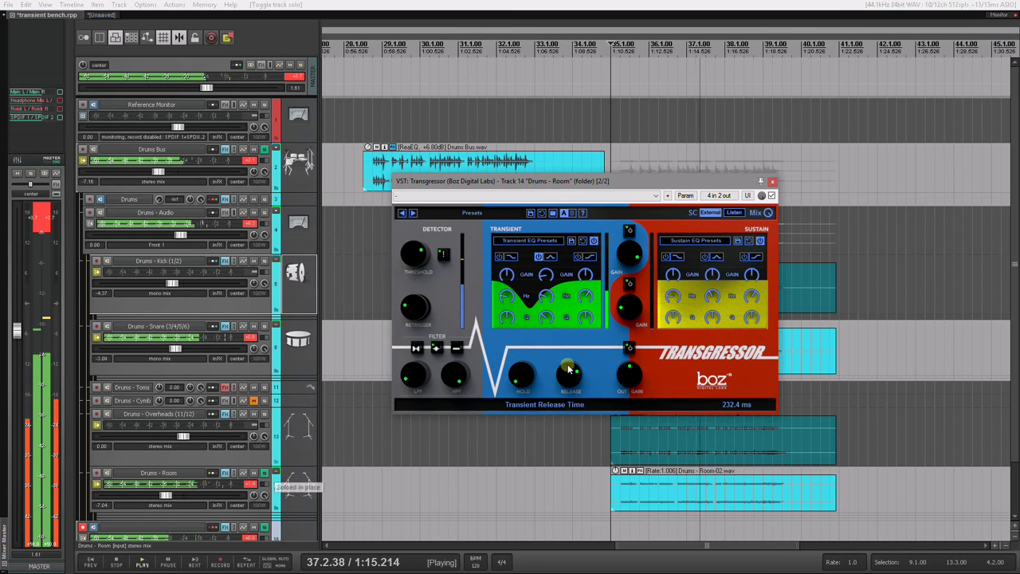
left_click(265, 477)
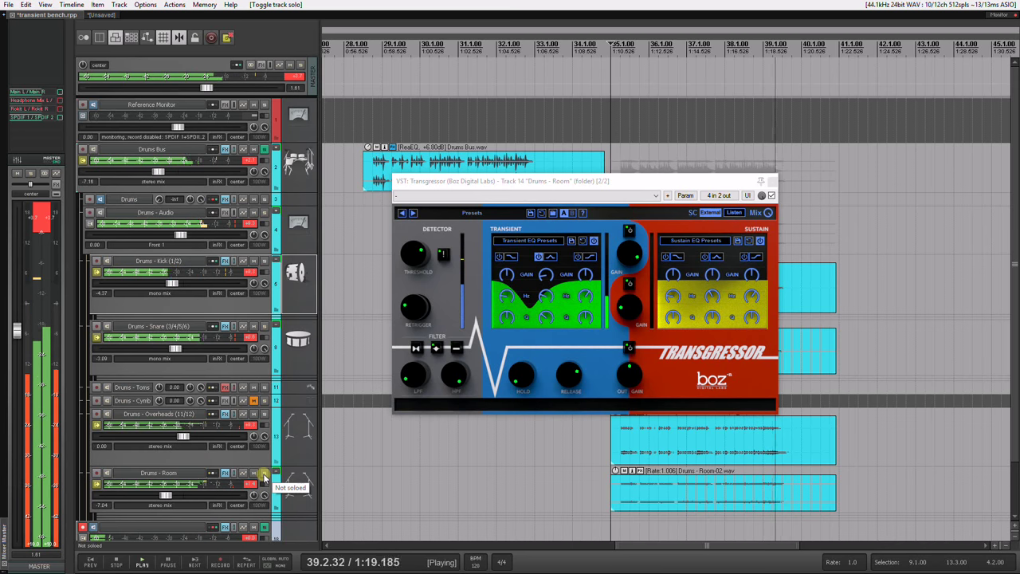
key("space")
- Close the room's plug-in, select the kick, snare, overheads and room tracks, and compare the mix with their effects bypassed and enabled
left_click(771, 181)
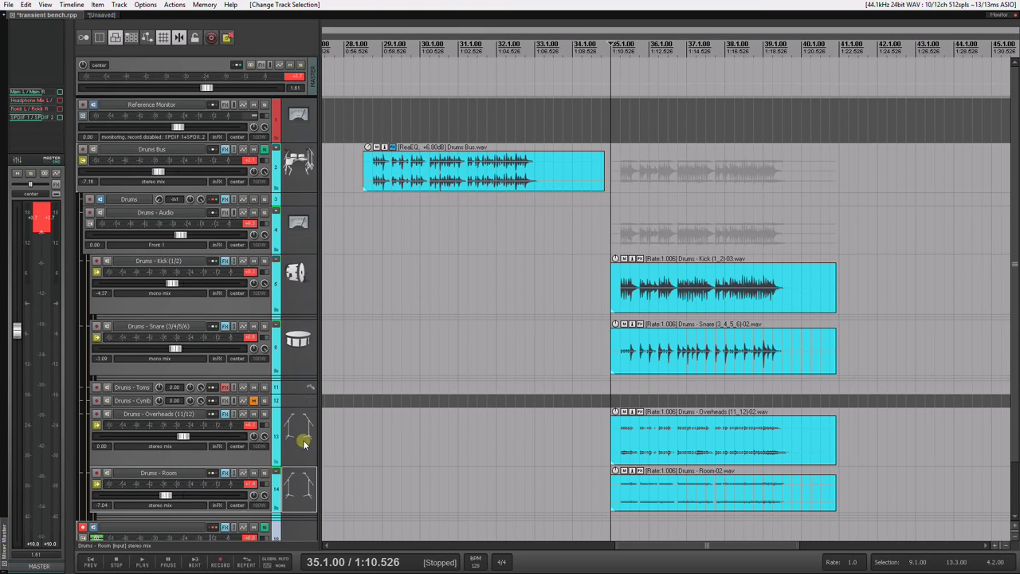
left_click(313, 340)
left_click(297, 276)
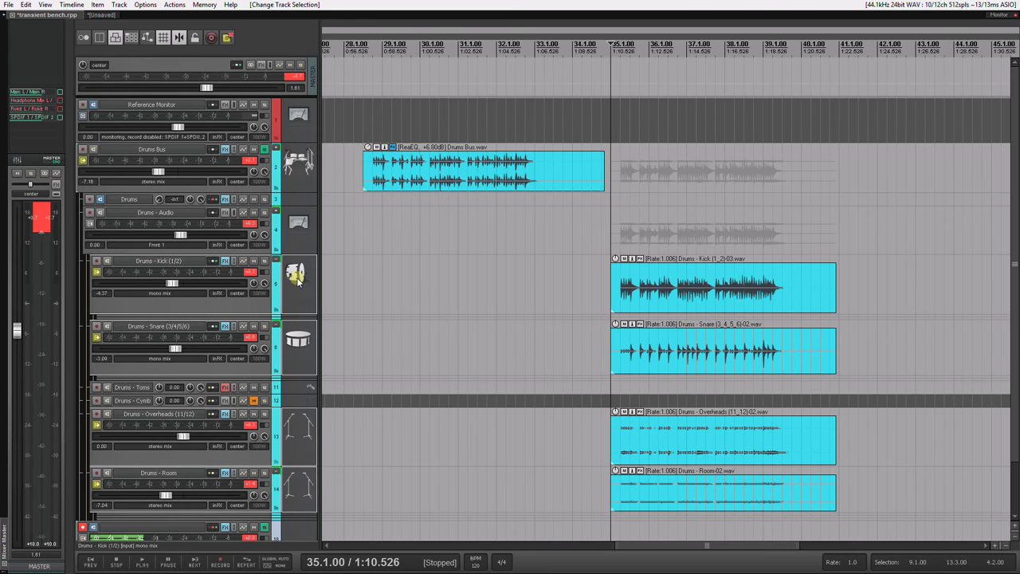
key("space")
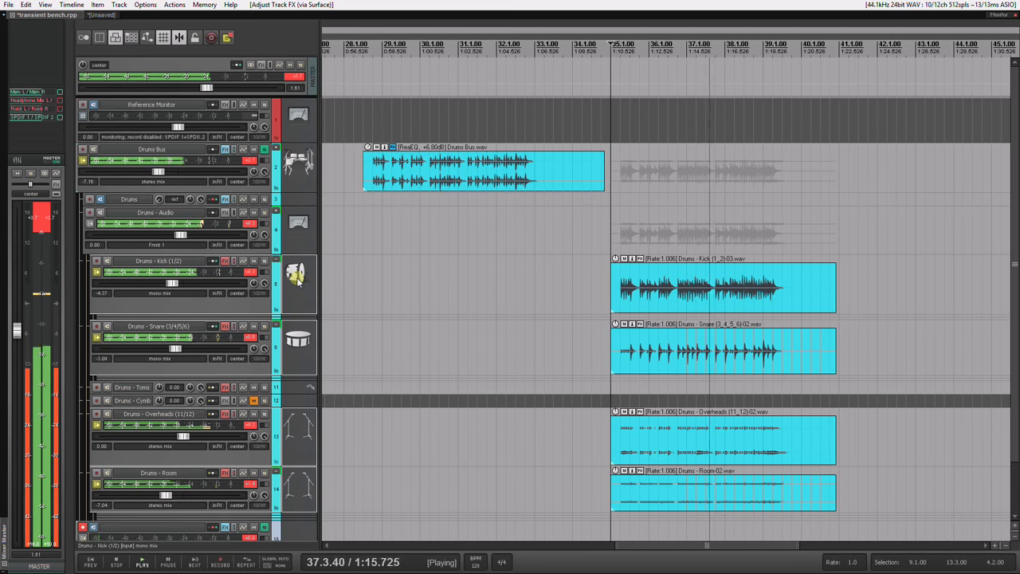
key("space")
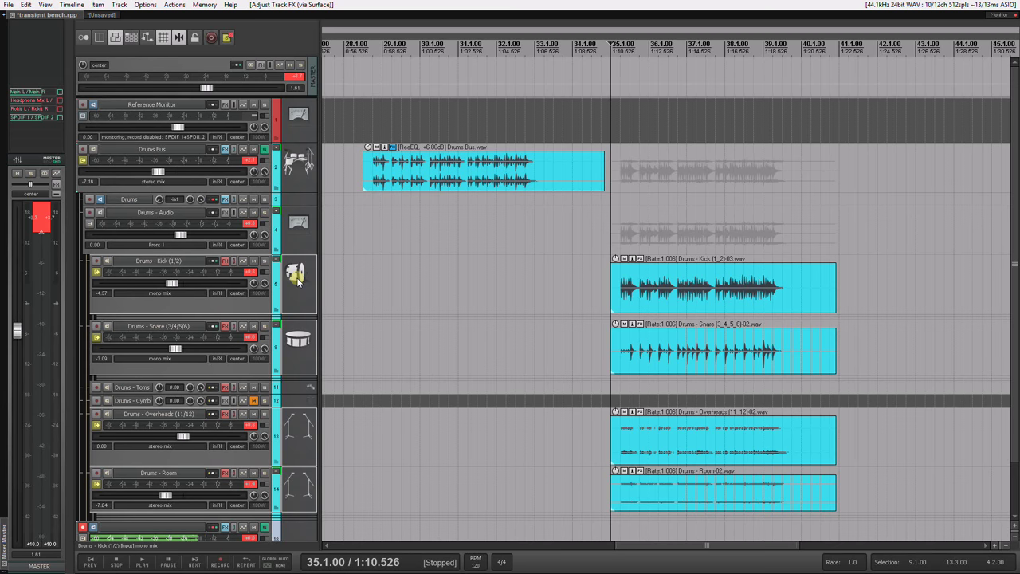
key("space")
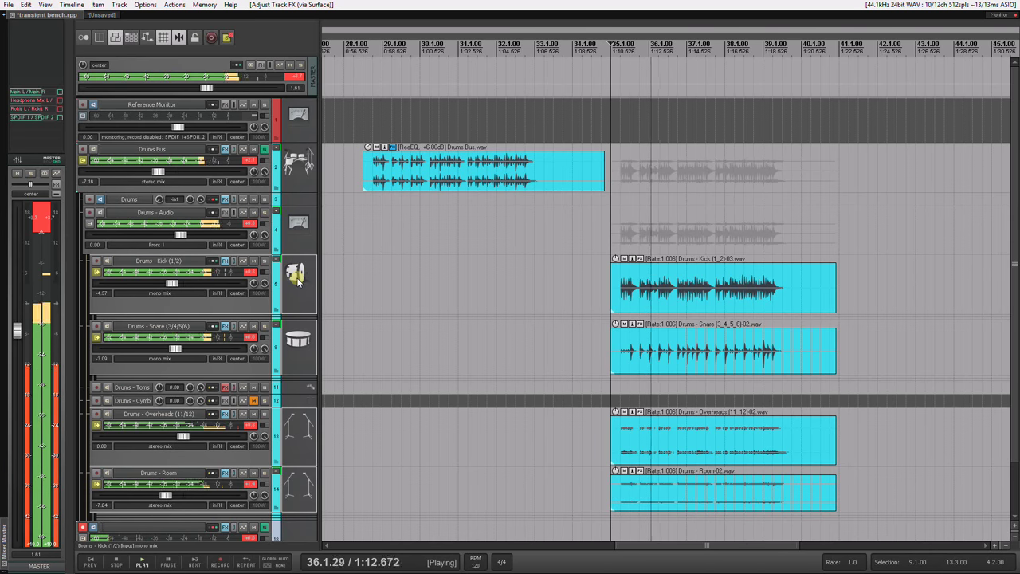
- Lower the volume of the four selected drum tracks together during playback, bringing the overheads to -1.41 dB, and stop playback
left_click_drag(182, 496, 165, 500)
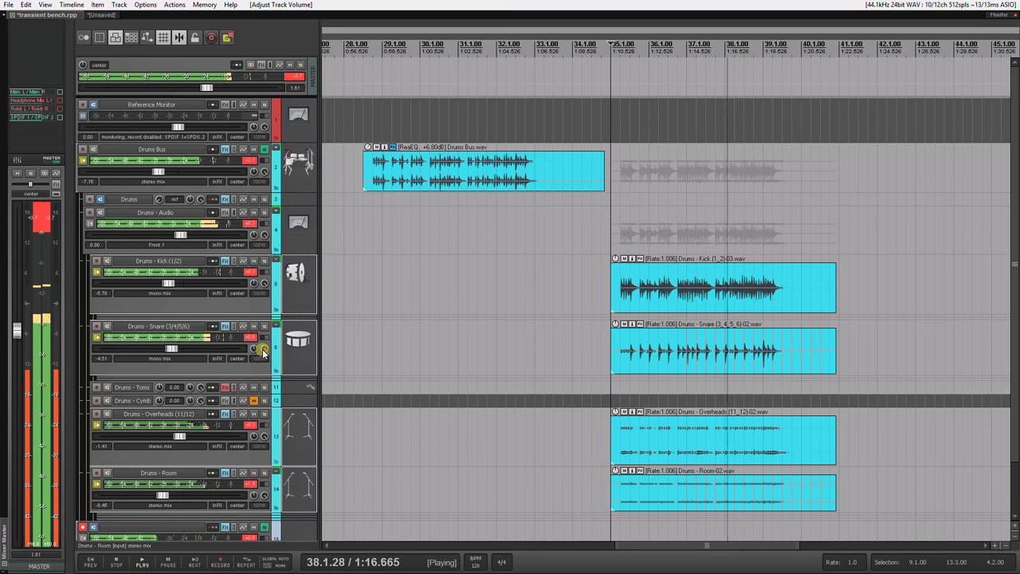
mouse_move(262, 351)
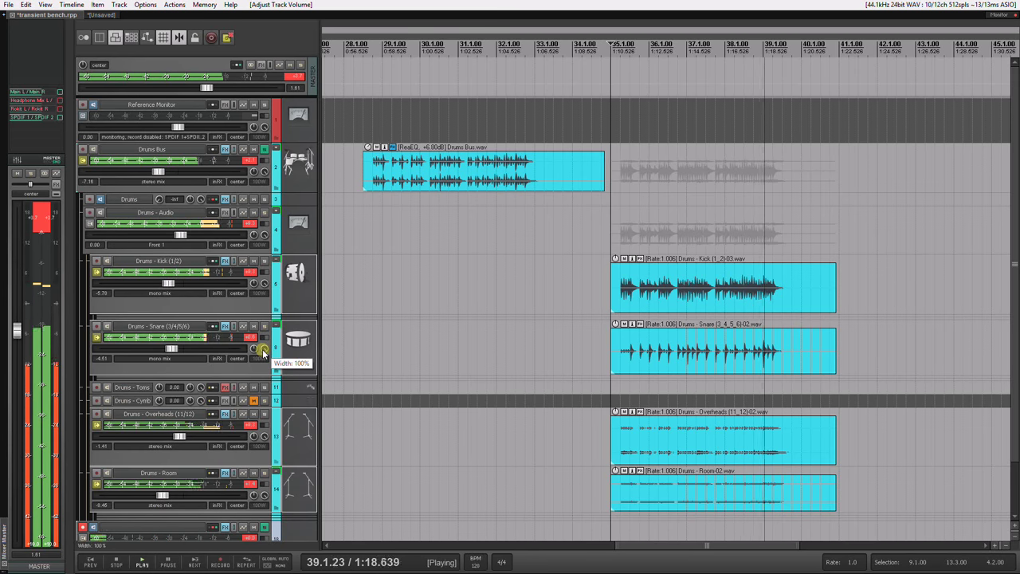
key("space")
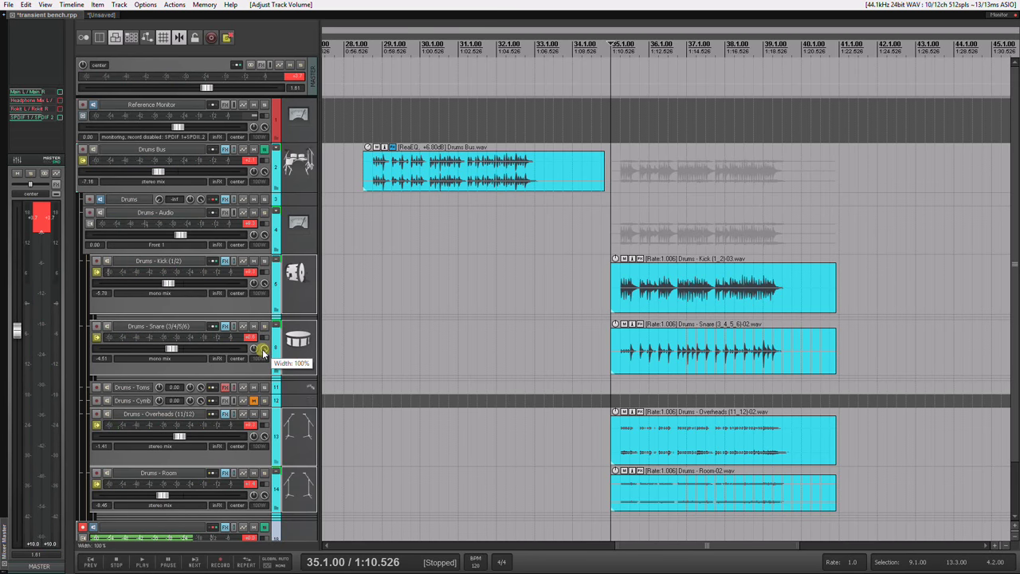